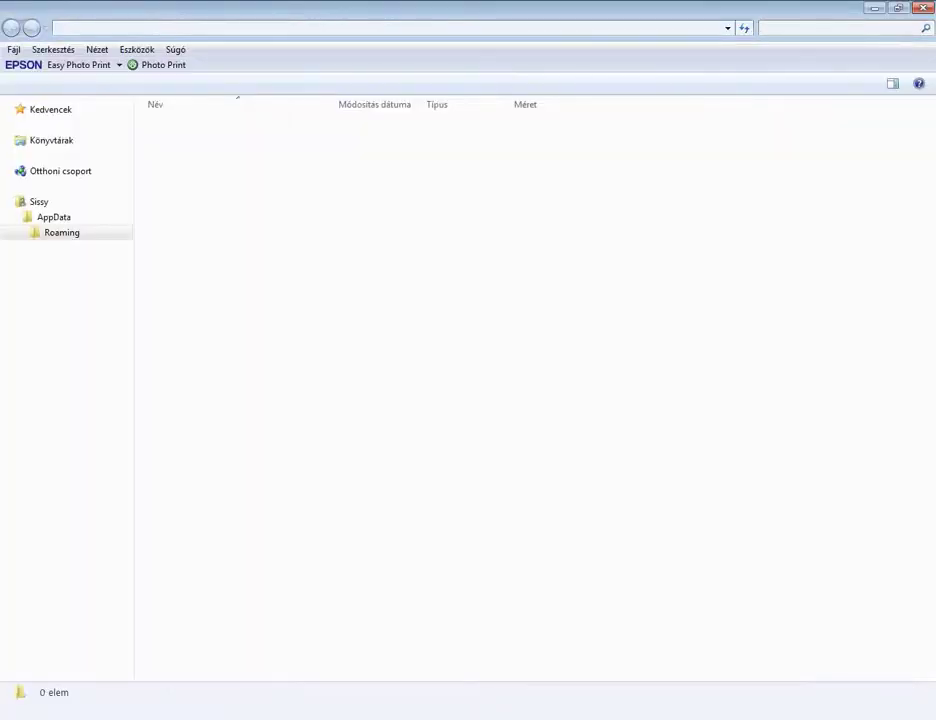
Open the modpacks folder inside the .hu-minecraft.net folder in AppData Roaming
click(183, 141)
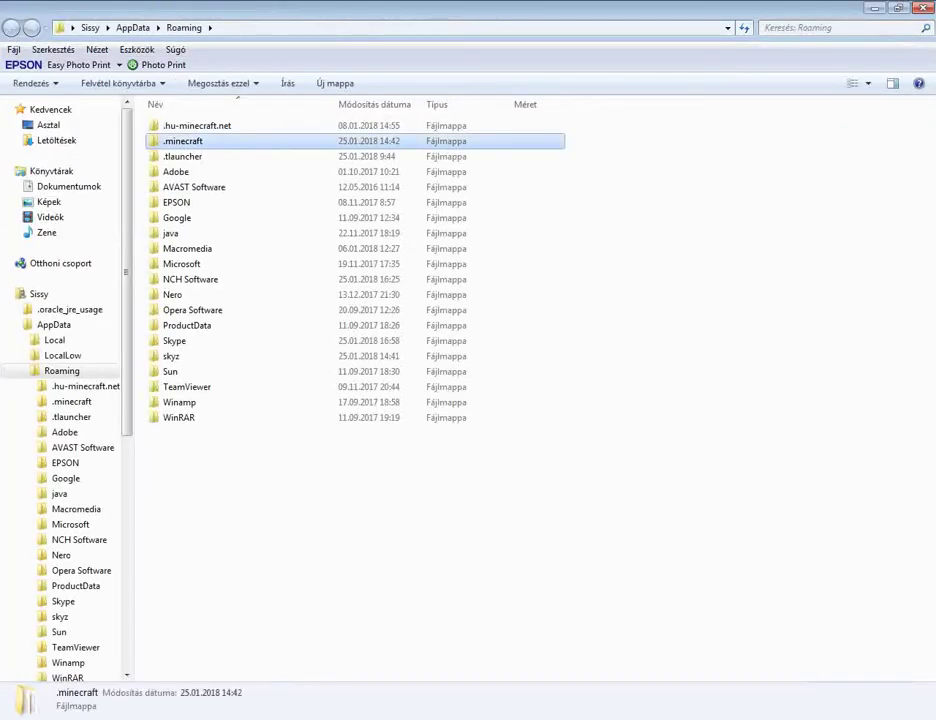
click(197, 125)
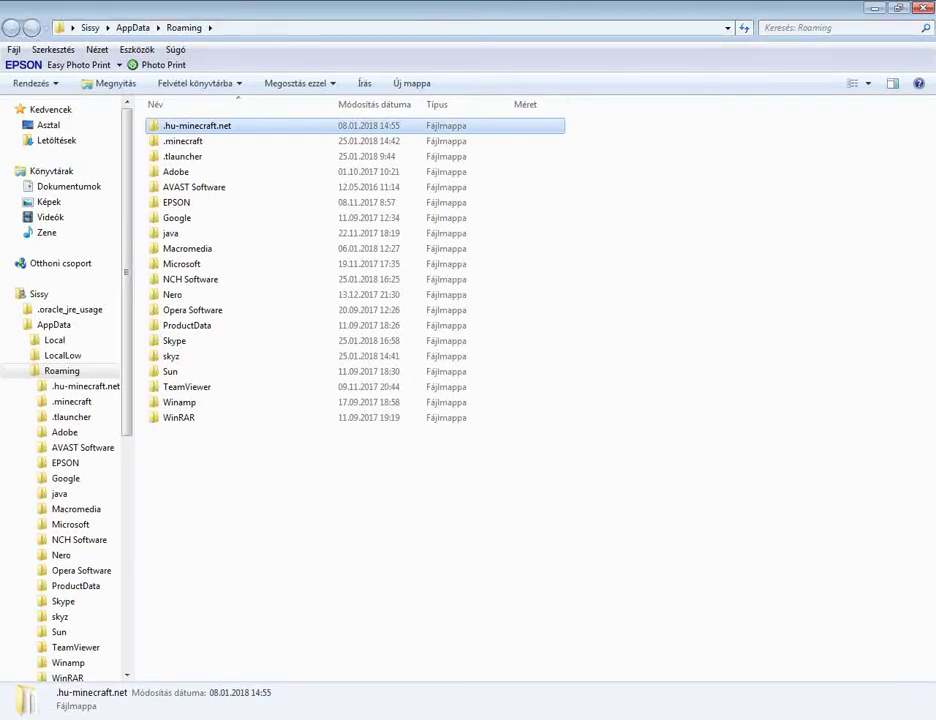
key(Return)
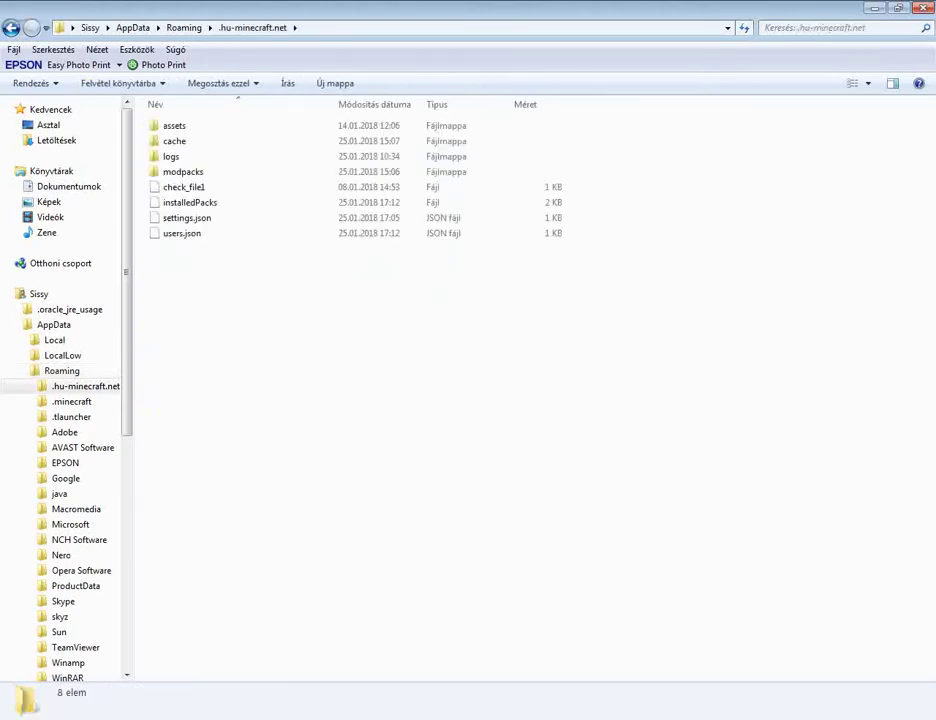
key(Down)
key(Down)
key(Down)
key(Down)
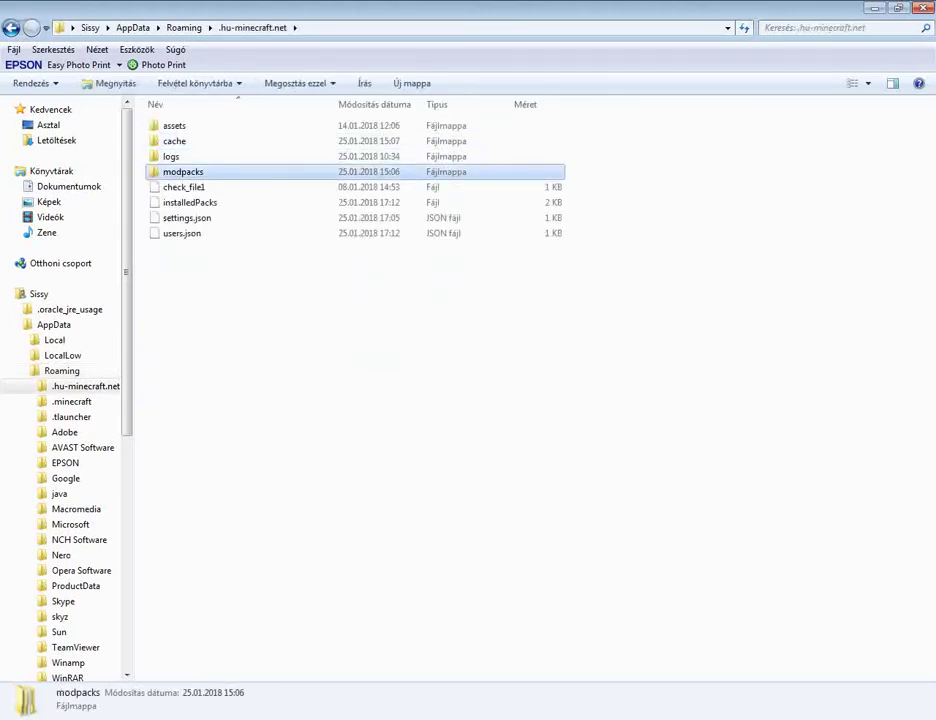
key(Return)
Open the vanilla_1.7.10 modpack's mods folder
key(Down)
key(Down)
key(Down)
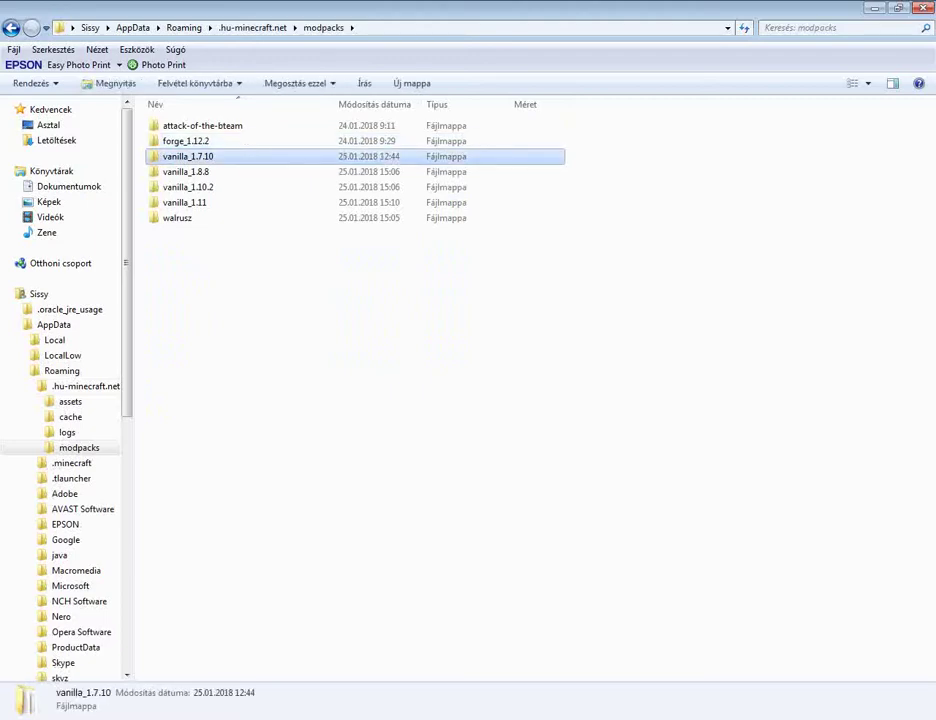
key(Return)
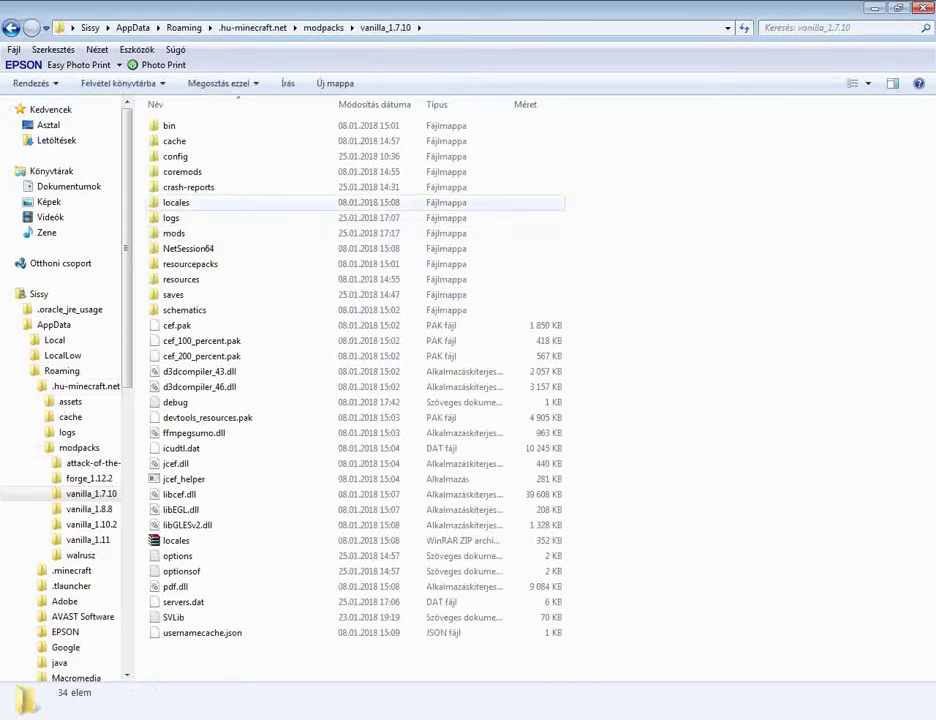
click(174, 233)
key(Return)
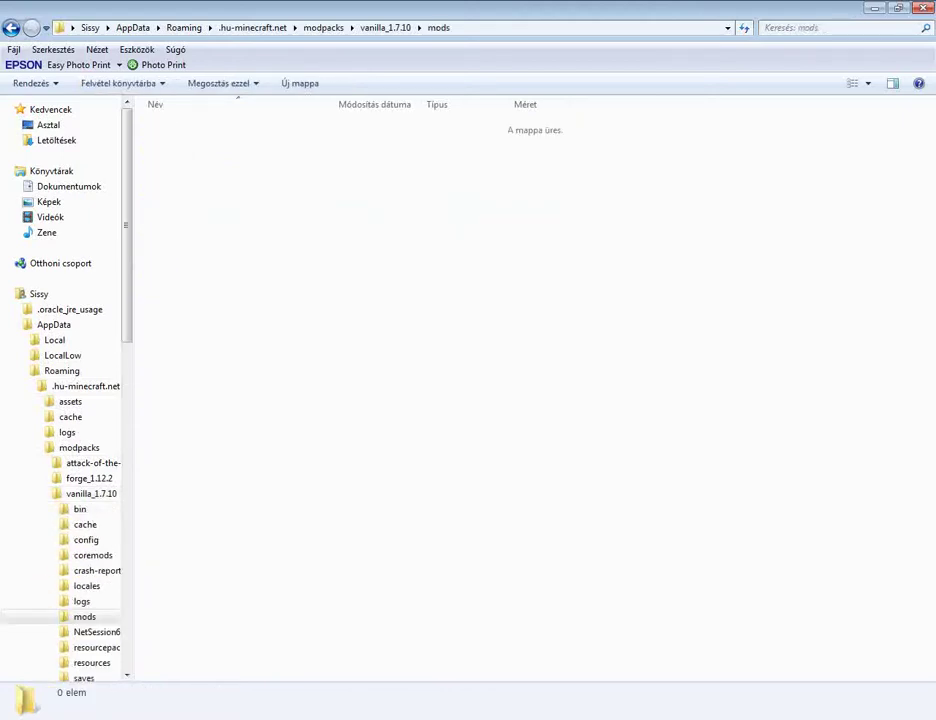
Paste the copied Forge-Modloader-1.7.10-Installer file into the mods folder of vanilla_1.7.10
key(alt+Tab)
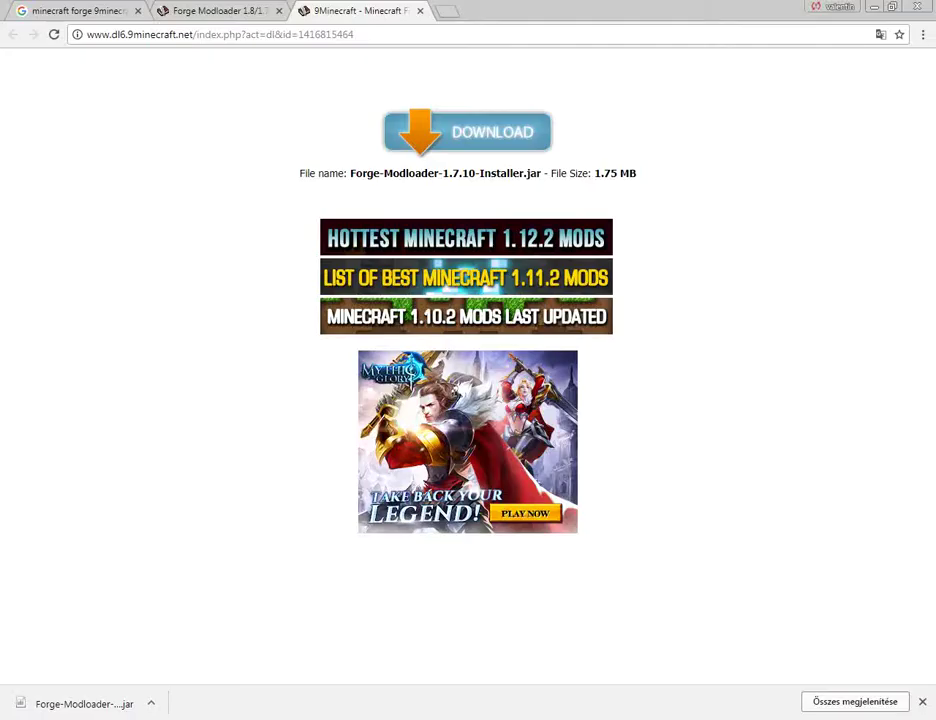
key(alt+Tab)
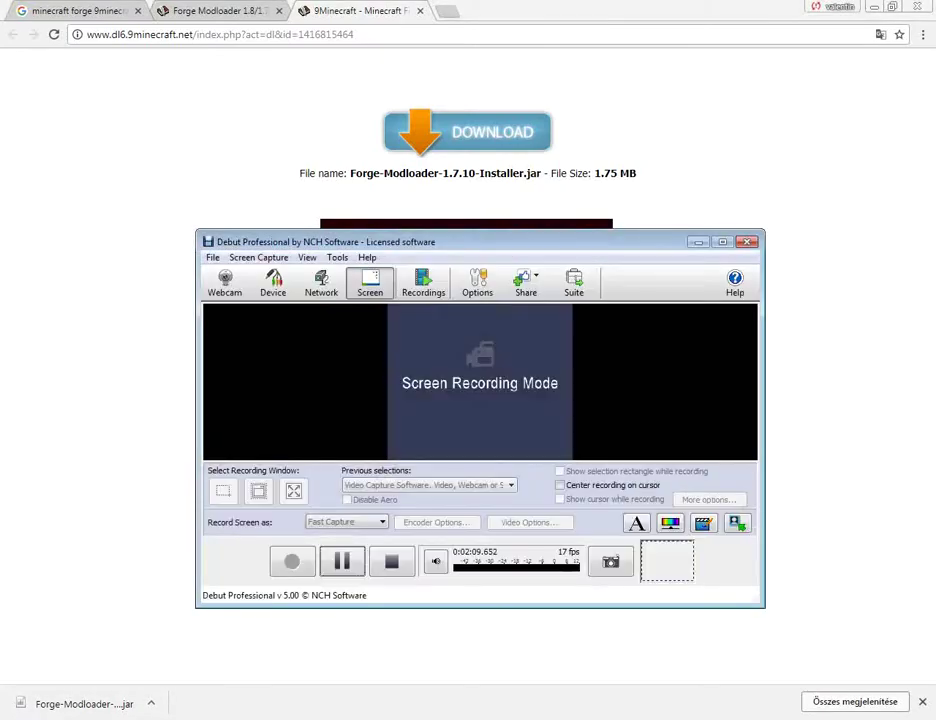
key(alt+Tab)
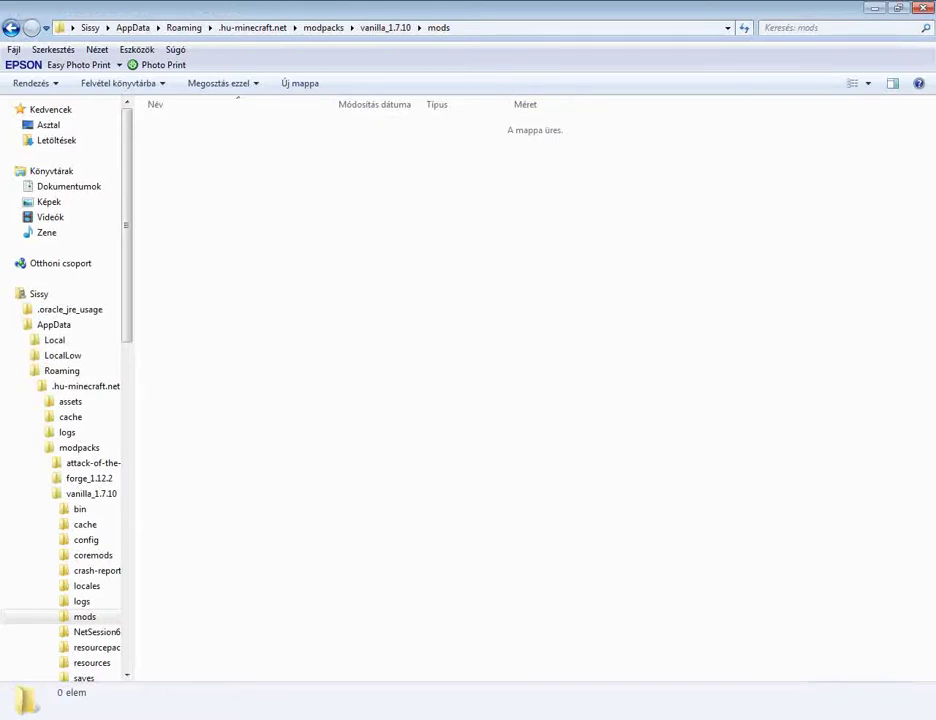
key(ctrl+v)
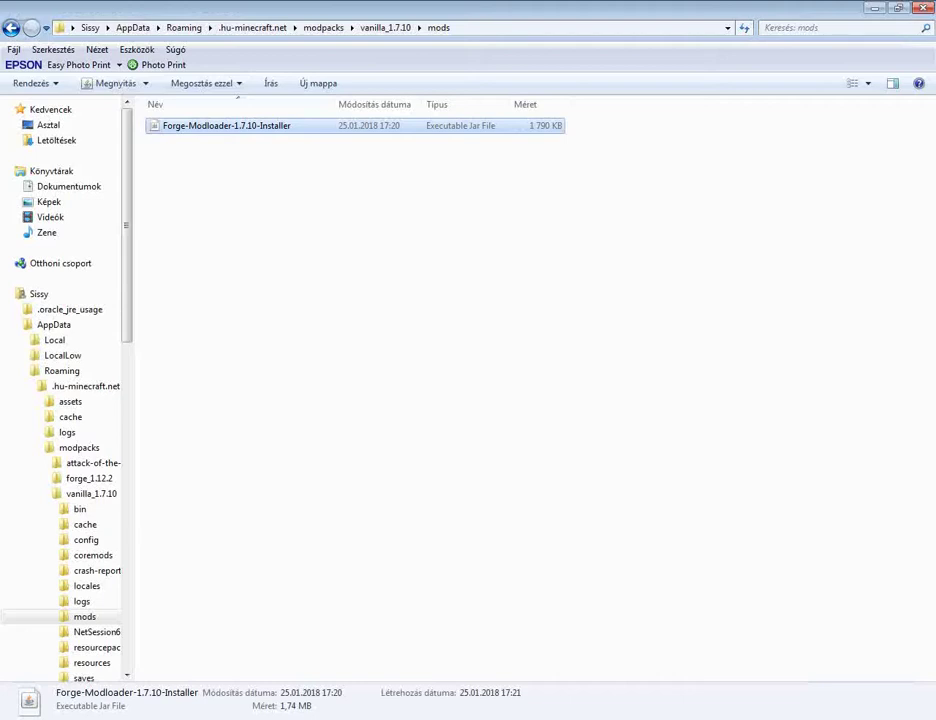
key(Escape)
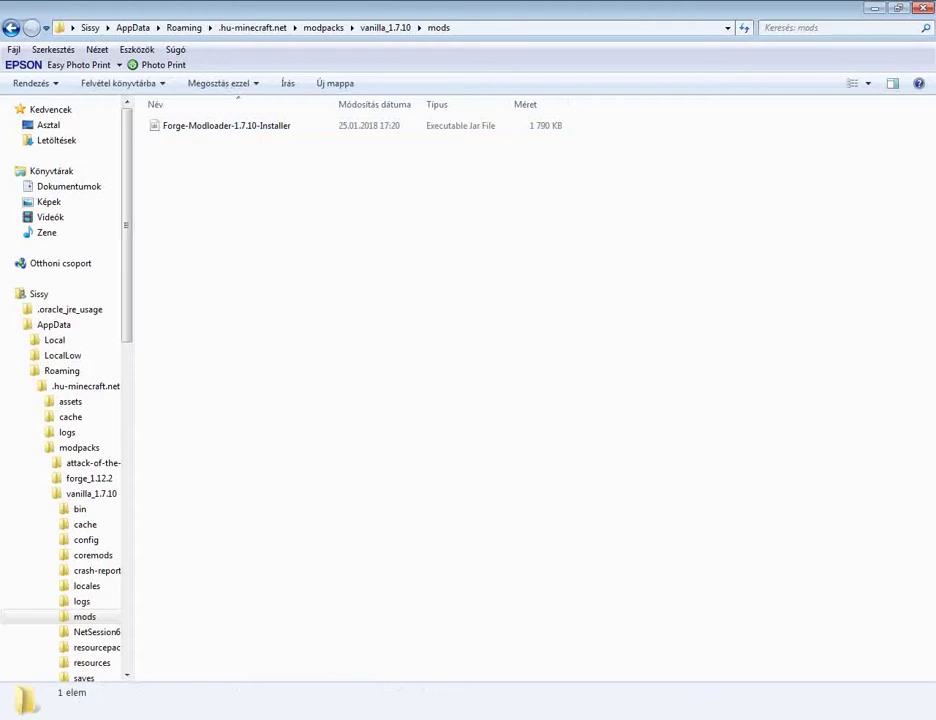
Run Forge-Modloader-1.7.10-Installer and install the client into the Roaming .minecraft directory
click(226, 125)
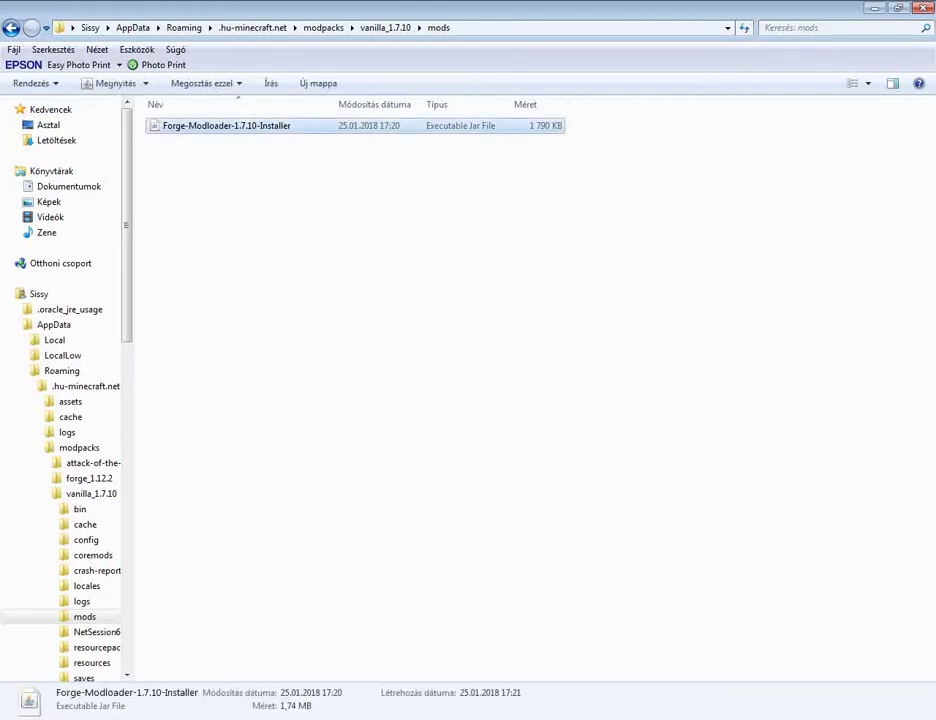
key(Escape)
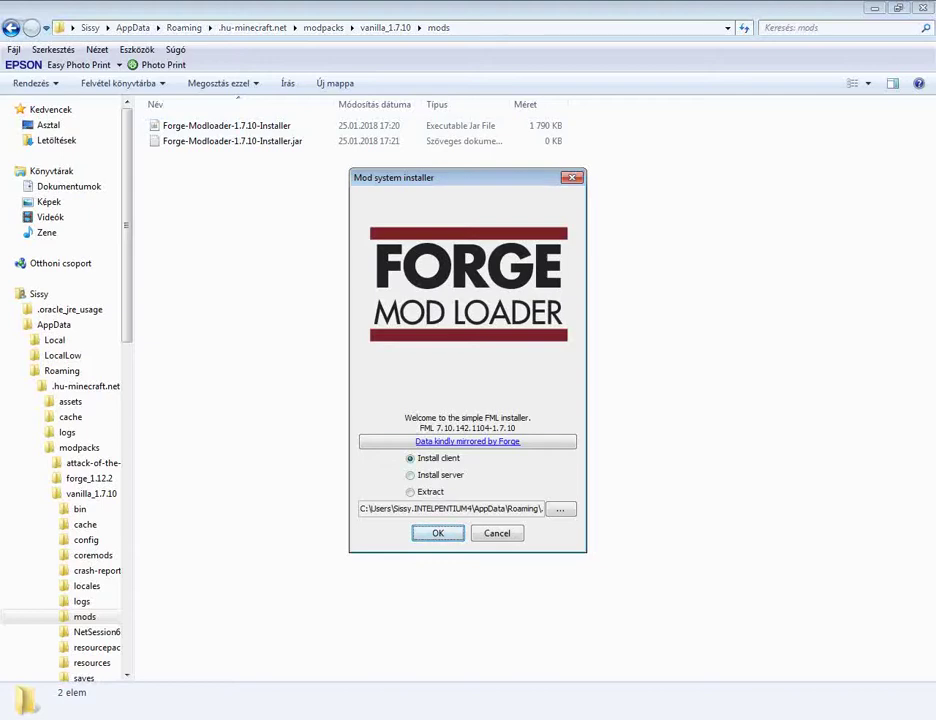
click(430, 491)
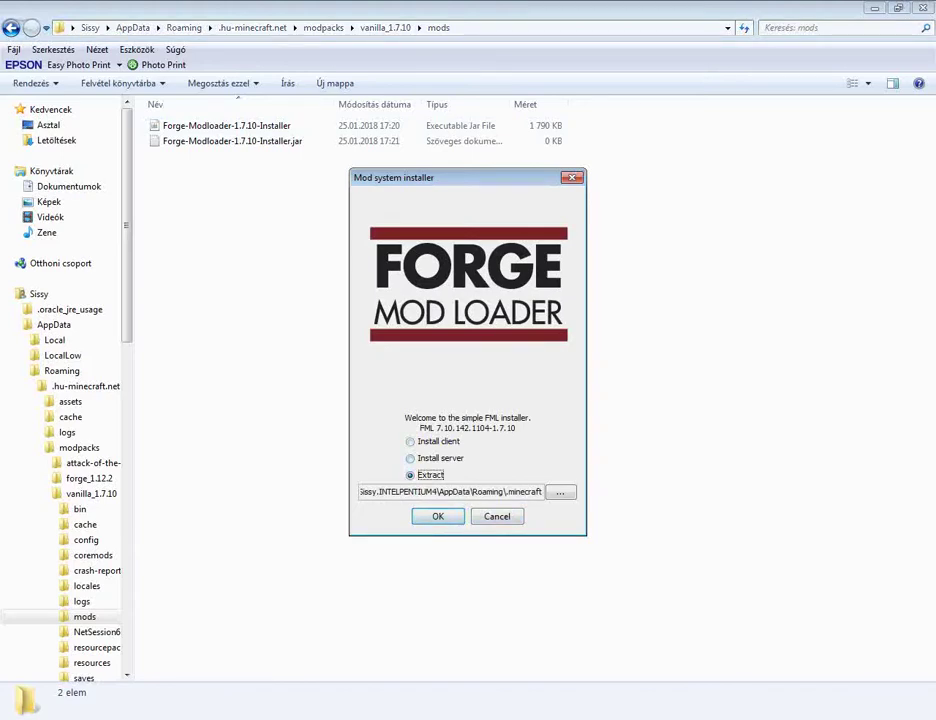
click(439, 458)
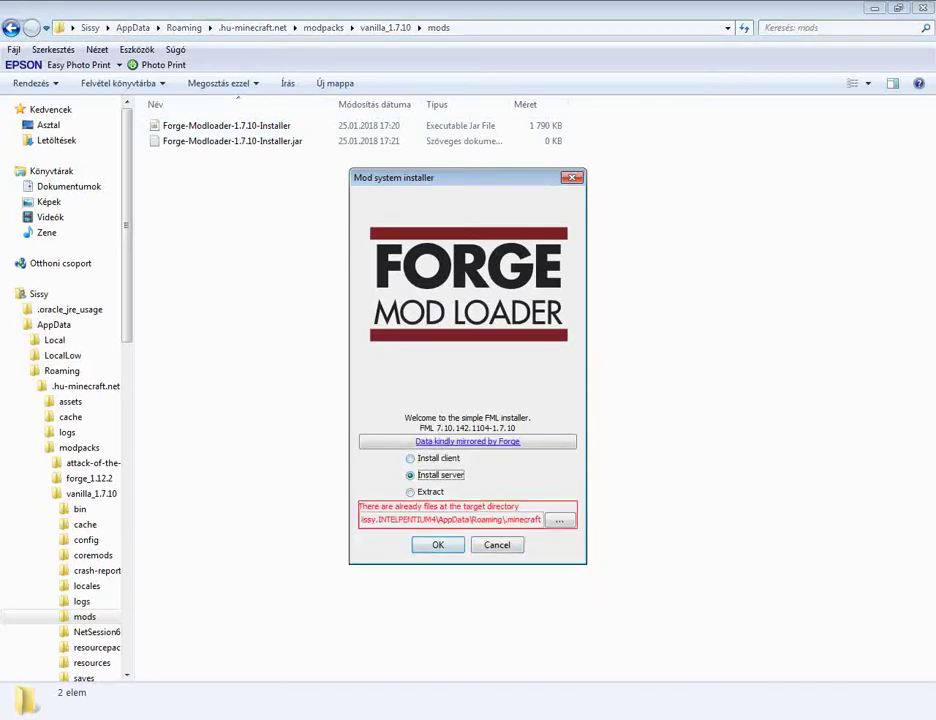
click(428, 491)
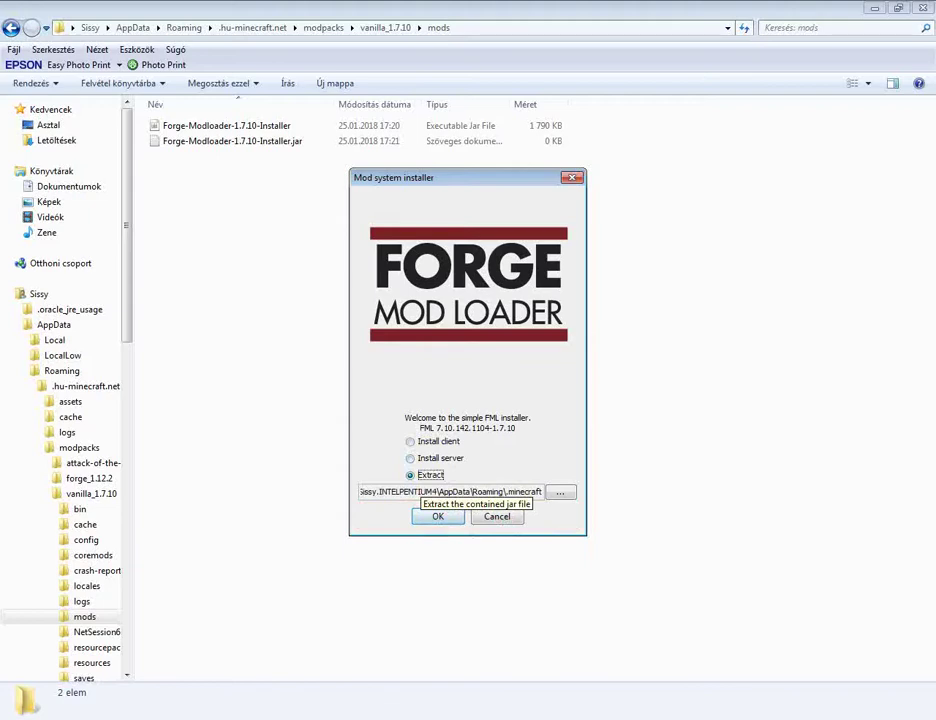
click(430, 441)
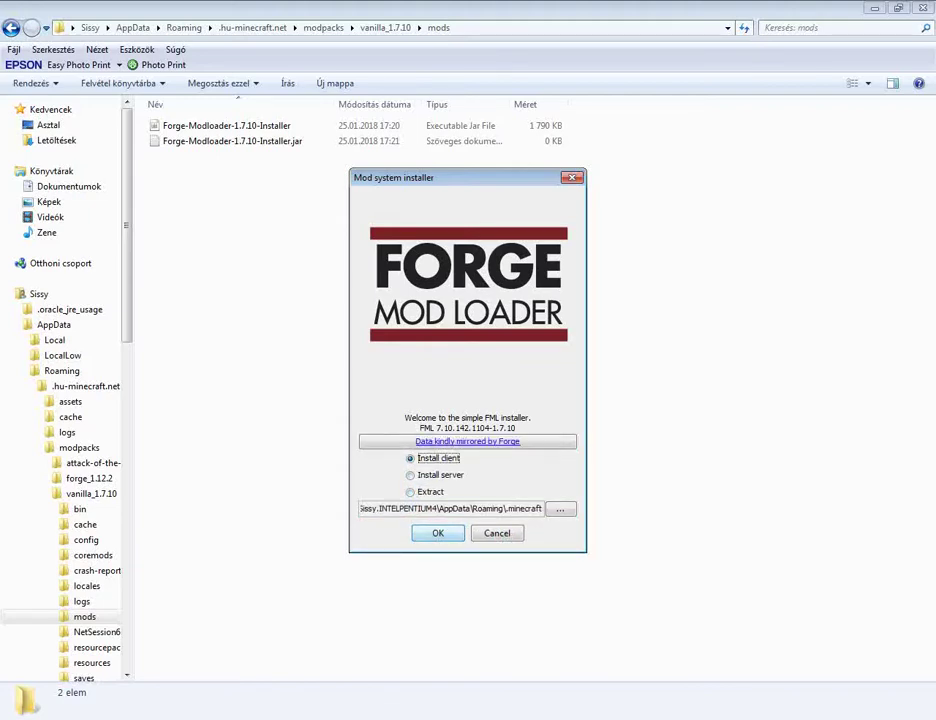
key(Return)
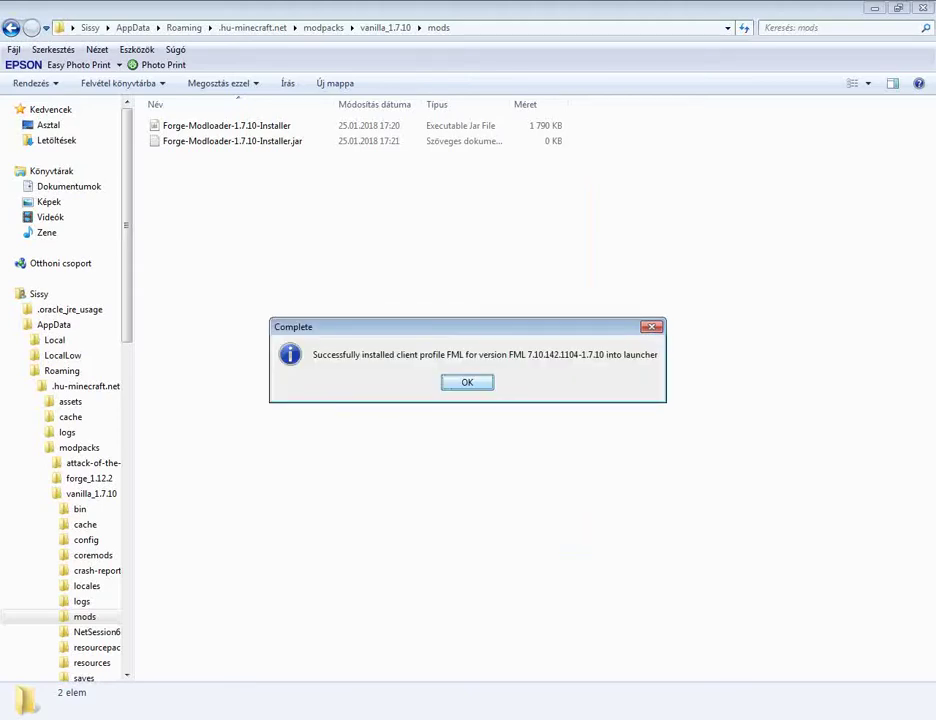
key(Return)
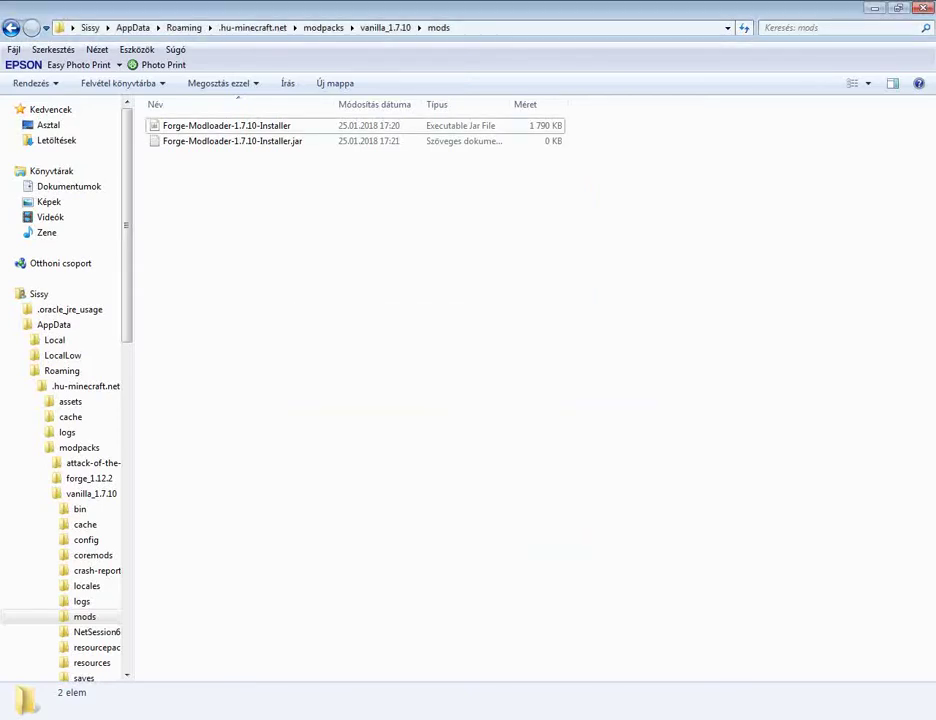
Switch to Chrome and close the Forge installer download page and the Forge Modloader page
key(alt+Tab)
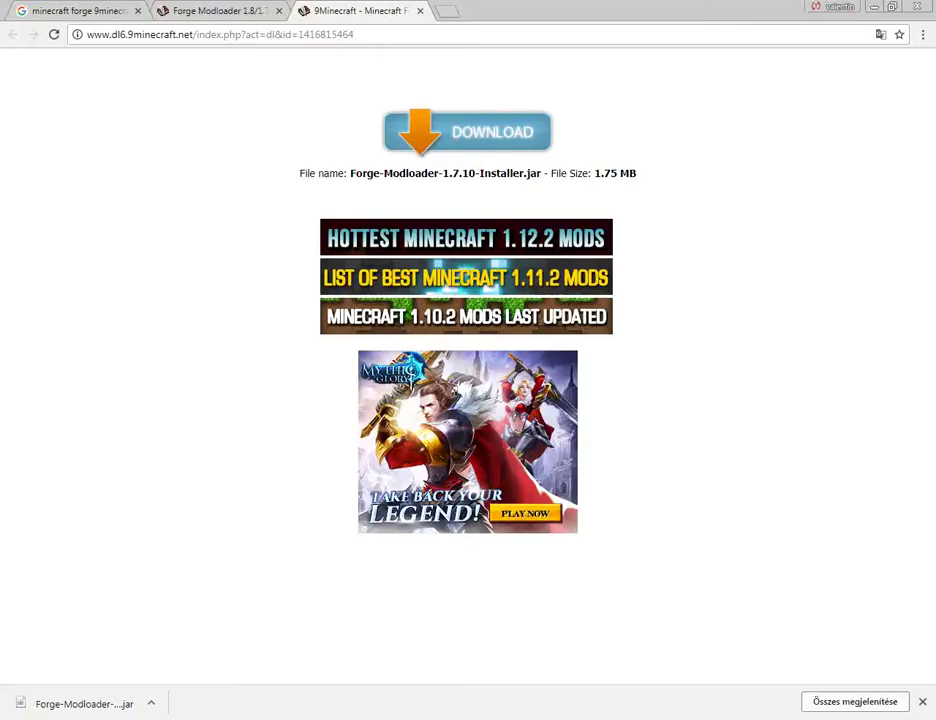
key(ctrl+w)
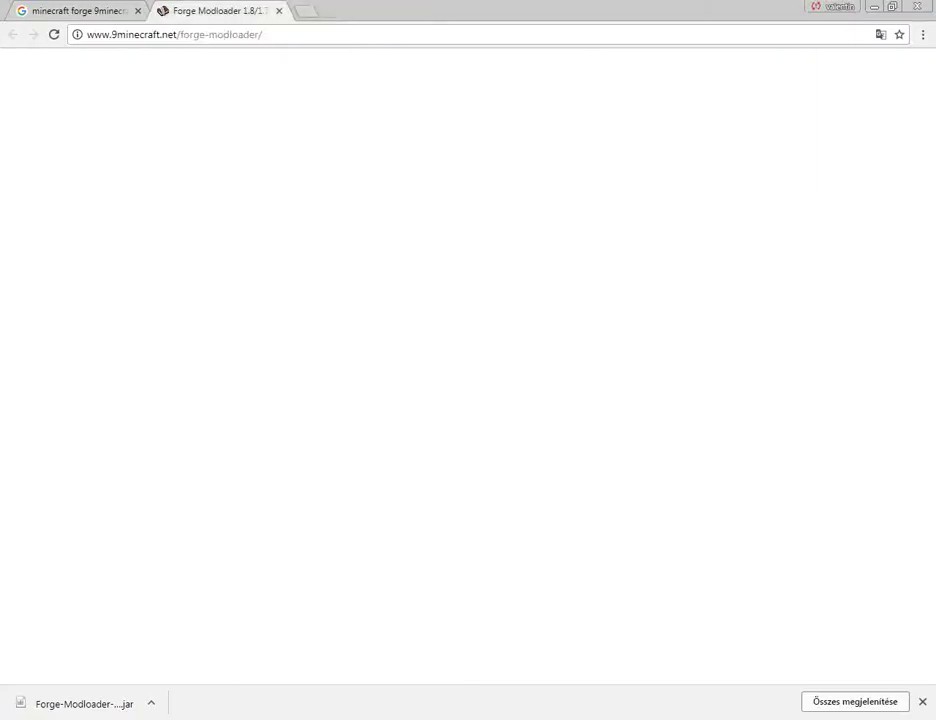
key(ctrl+w)
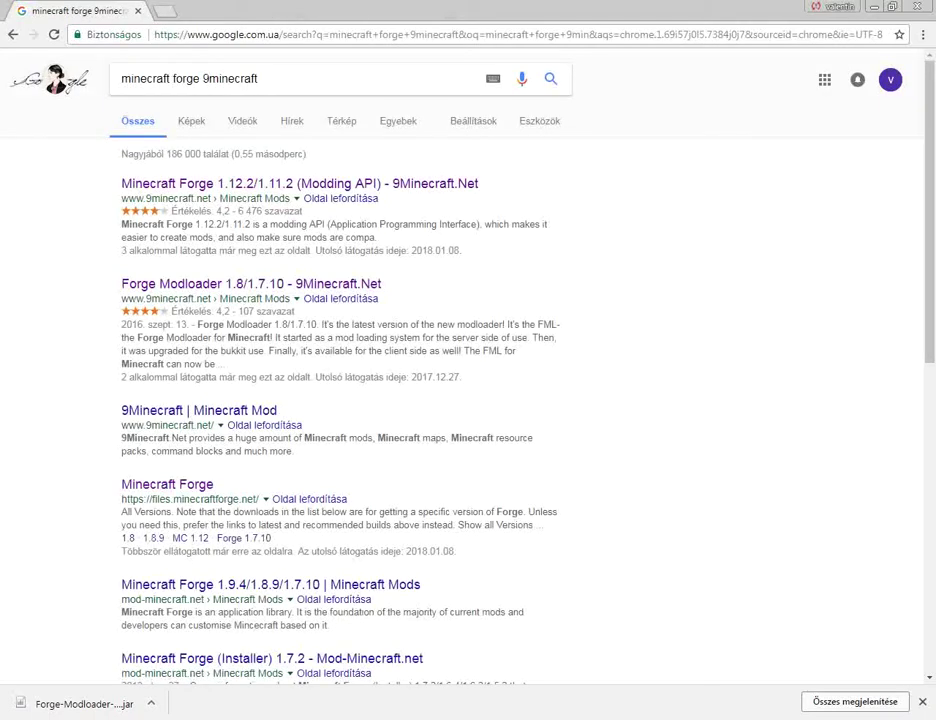
Search Google for "minecraft 1.7.10 tube transport system mod 9mincraft" and dismiss the web notification
key(ctrl+t)
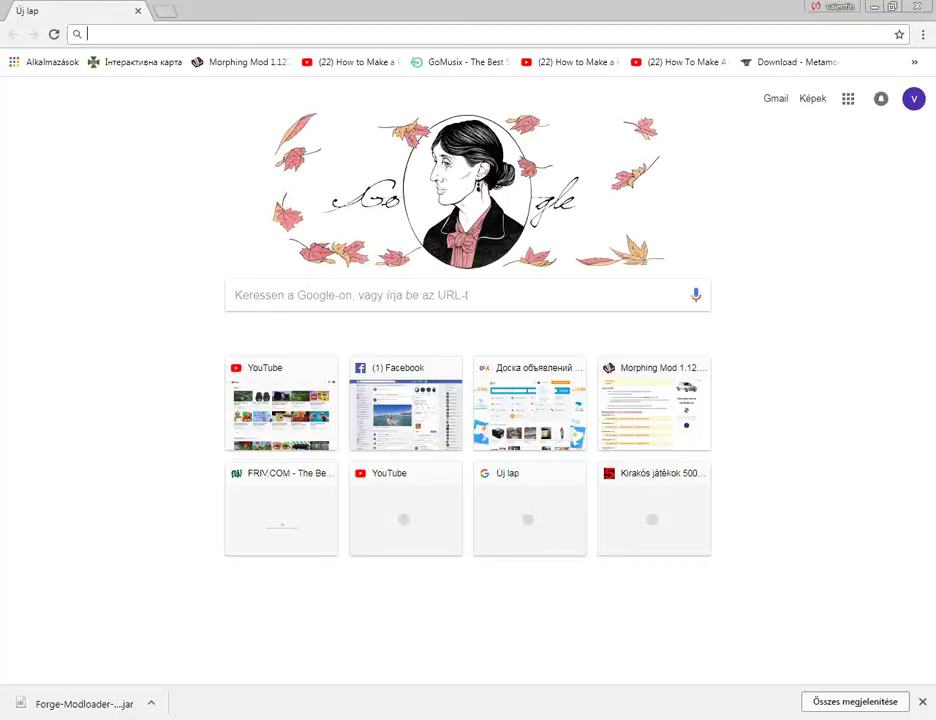
text(minecraft )
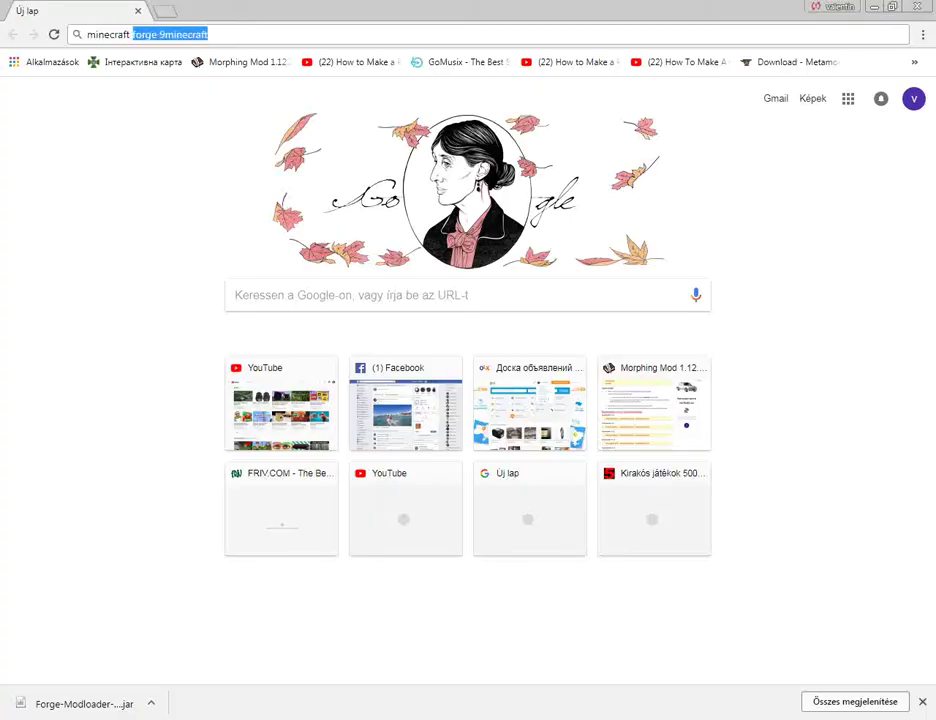
text(1.7.10)
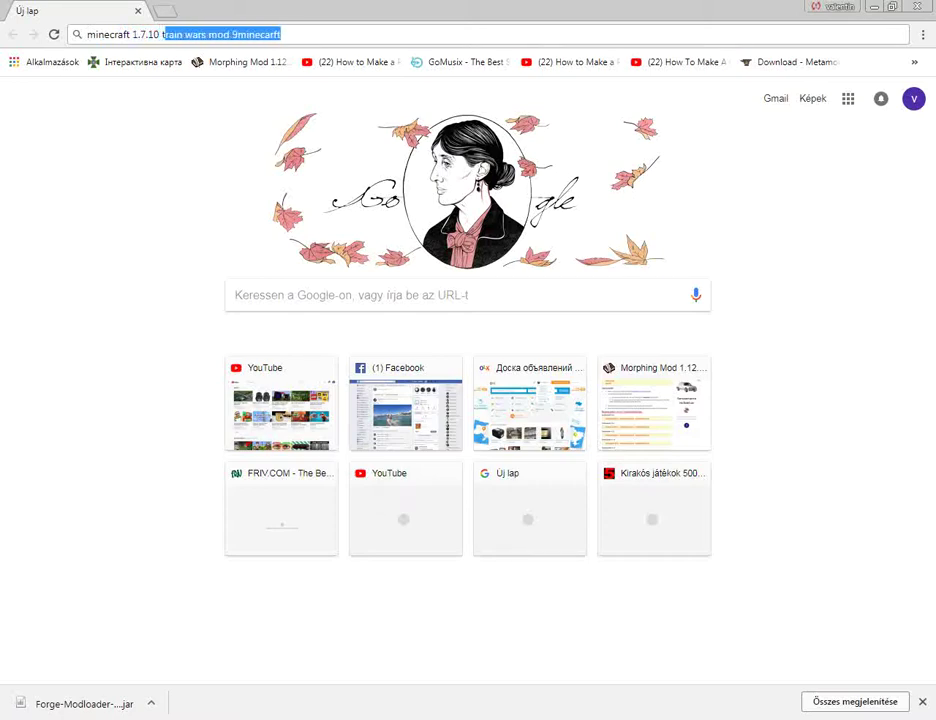
text( tube)
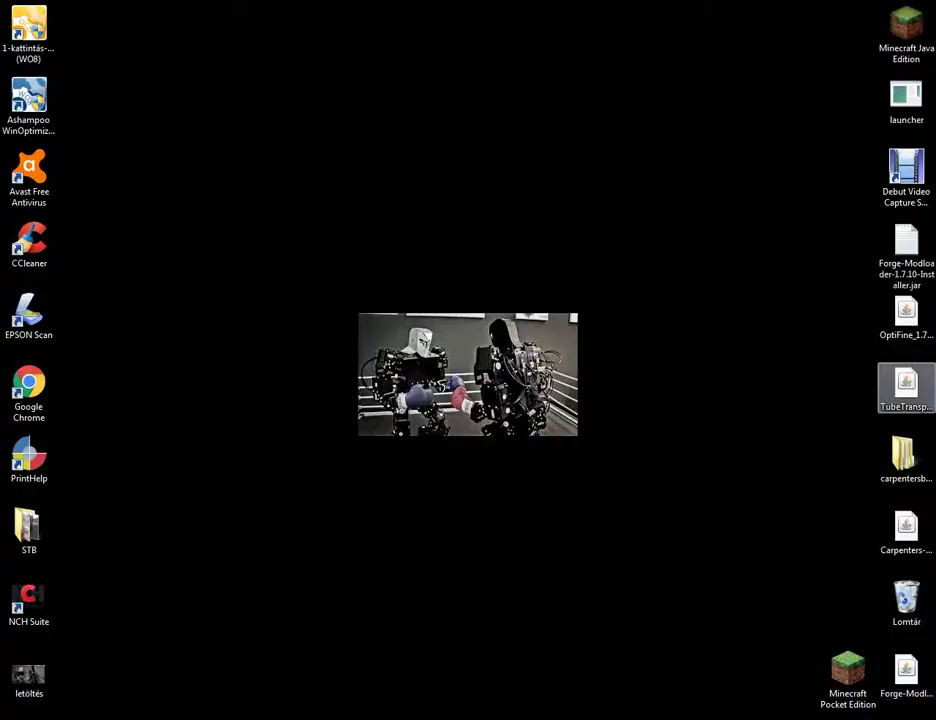
click(906, 390)
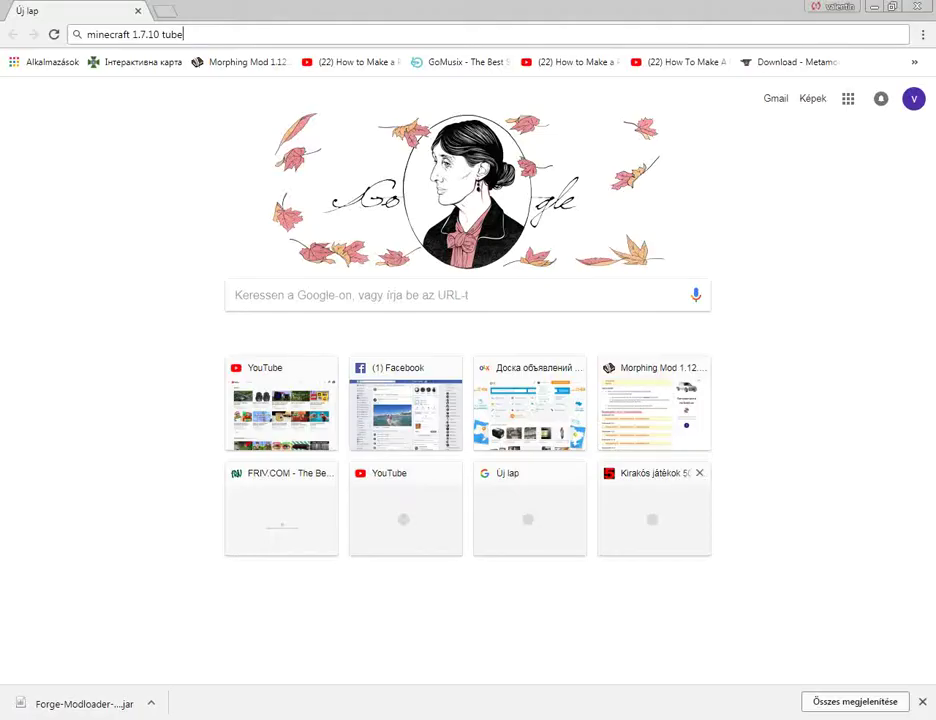
text(trans)
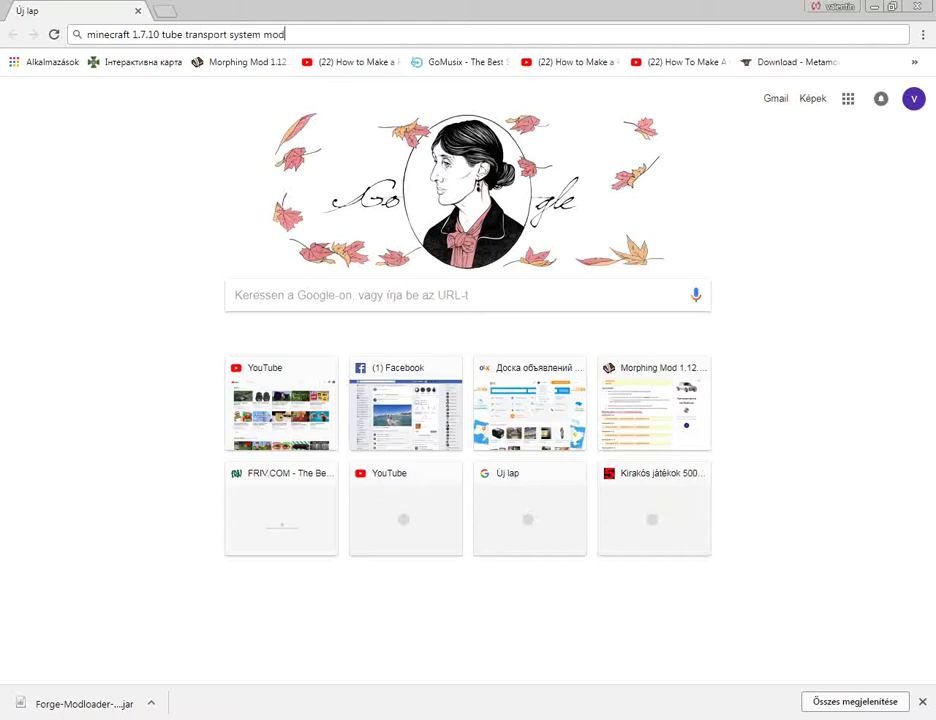
text(9mincraft)
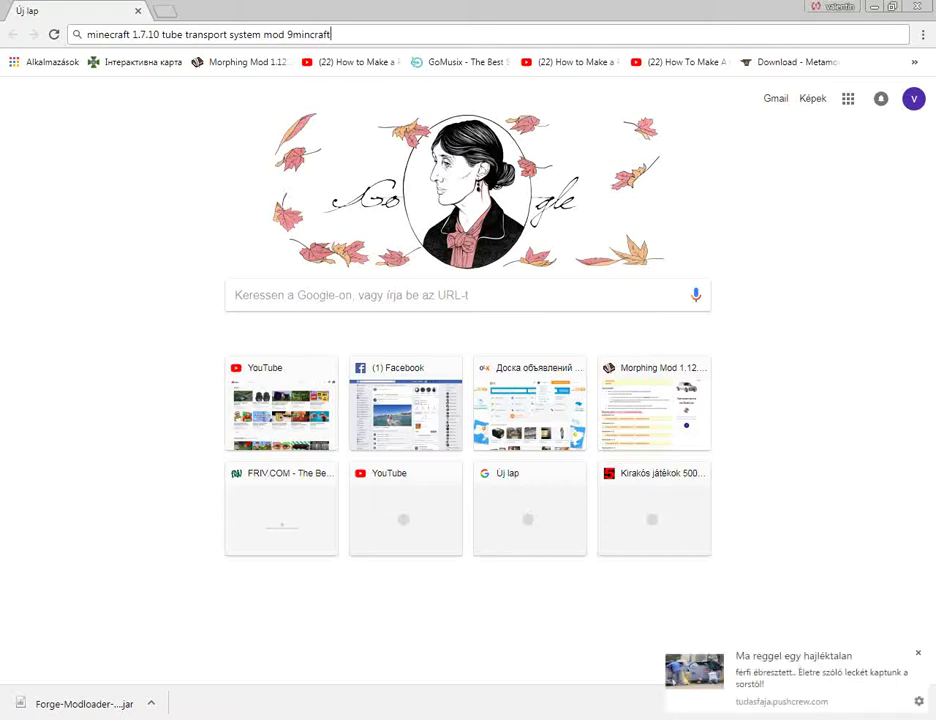
key(Return)
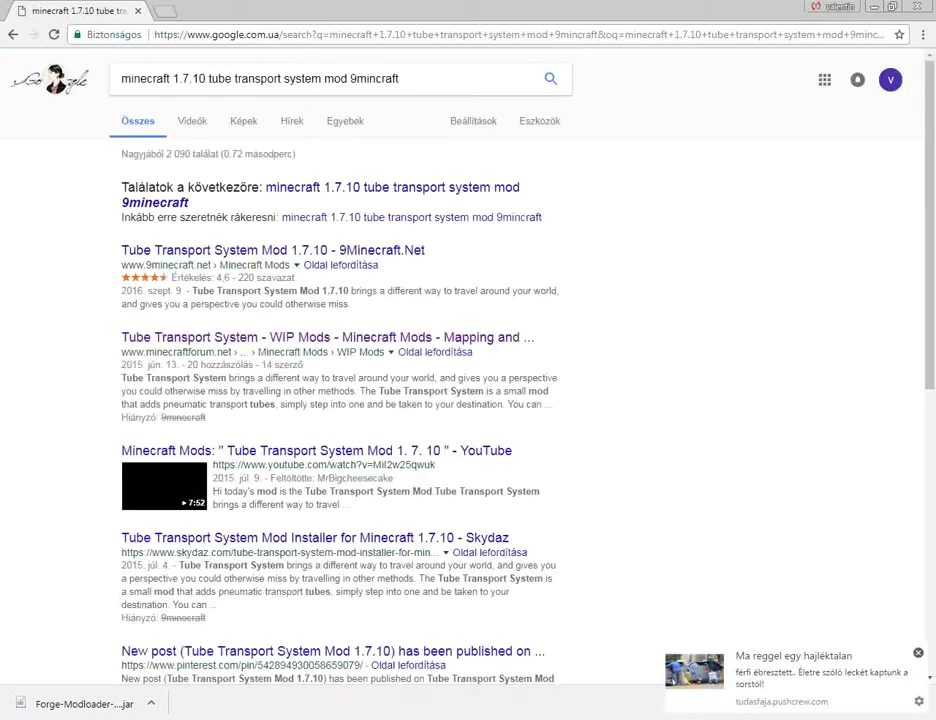
click(917, 652)
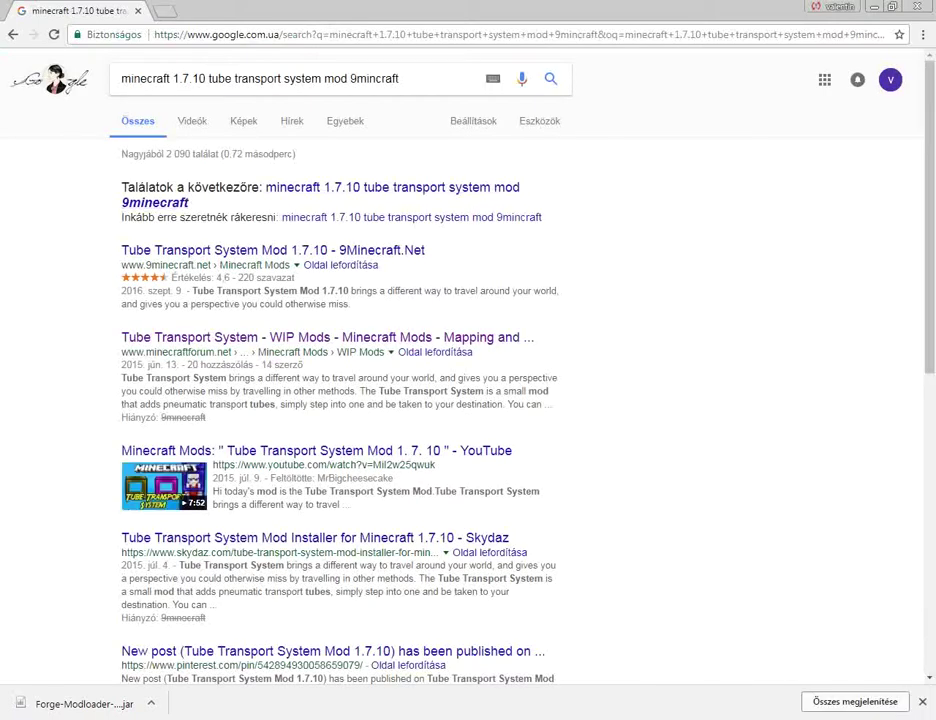
Accept the suggested 9minecraft spelling and open the 9Minecraft.Net result for Tube Transport System Mod 1.7.10
click(345, 187)
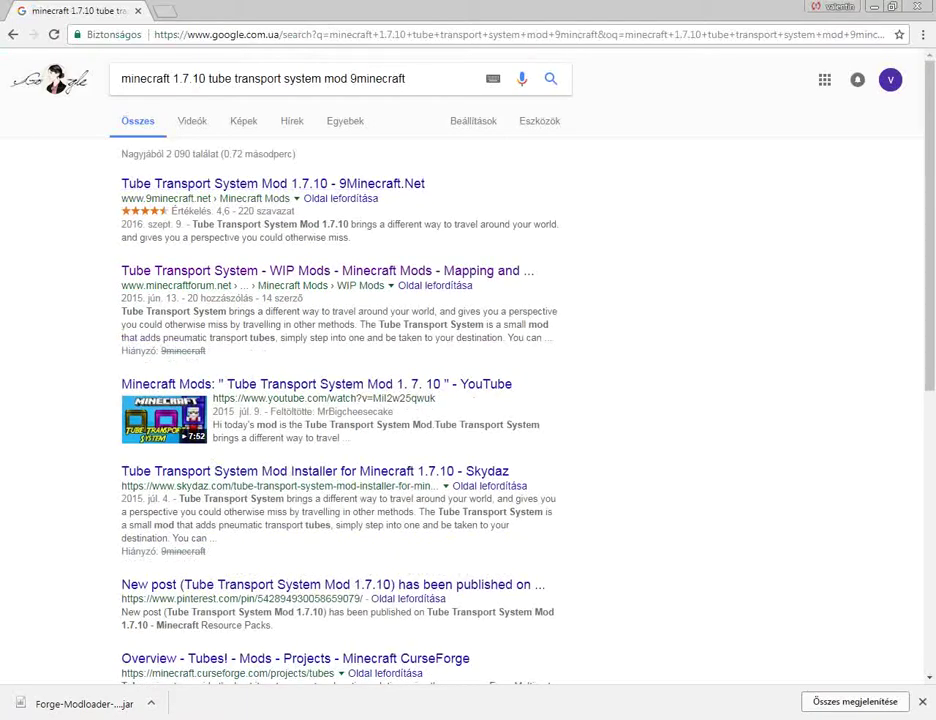
middle_click(272, 183)
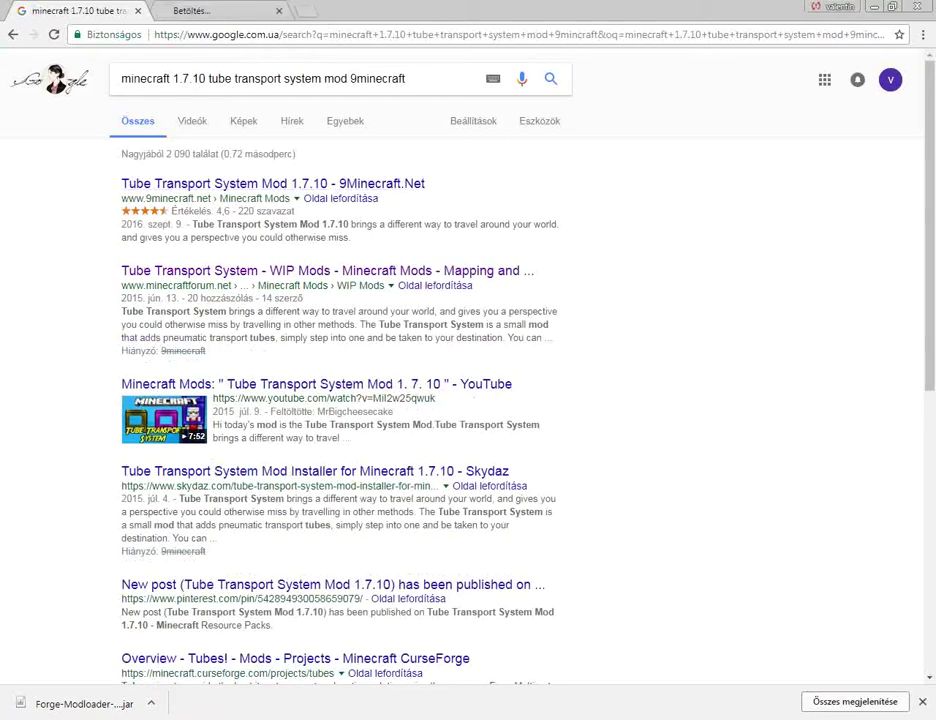
click(205, 10)
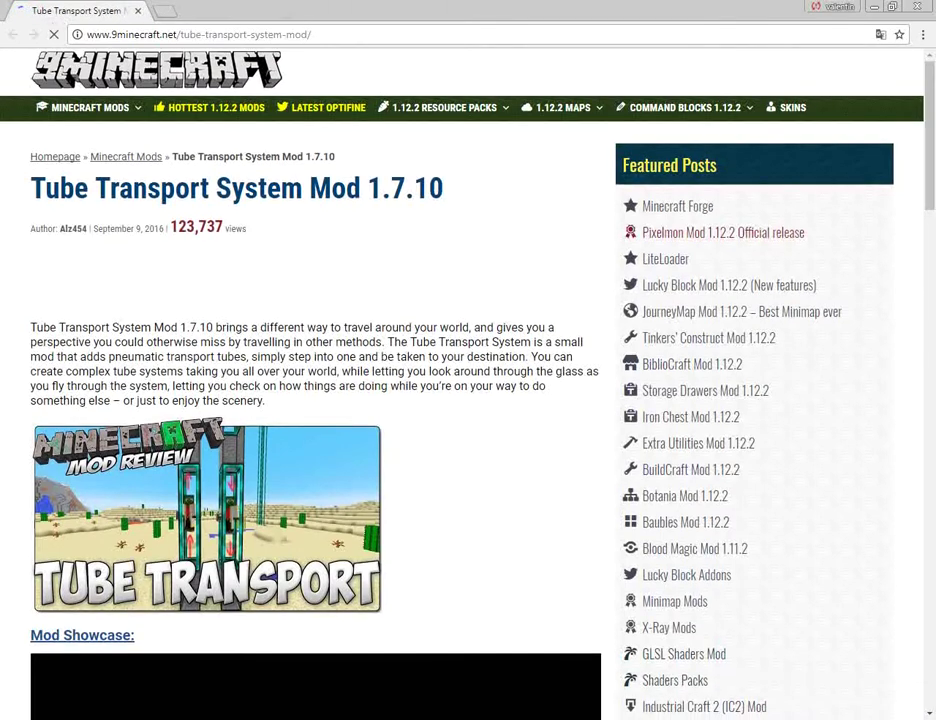
Look through the Tube Transport System Mod page, examining the showcase, crafting recipes, installation instructions and download links
scroll(468, 400, down, 4)
scroll(468, 384, up, 1)
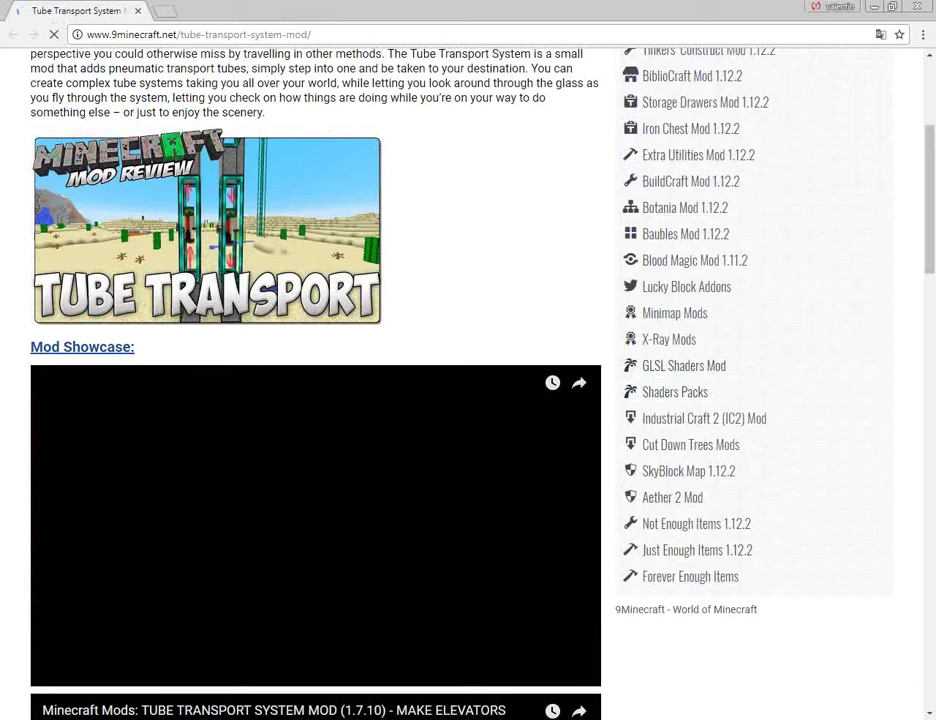
scroll(315, 400, down, 7)
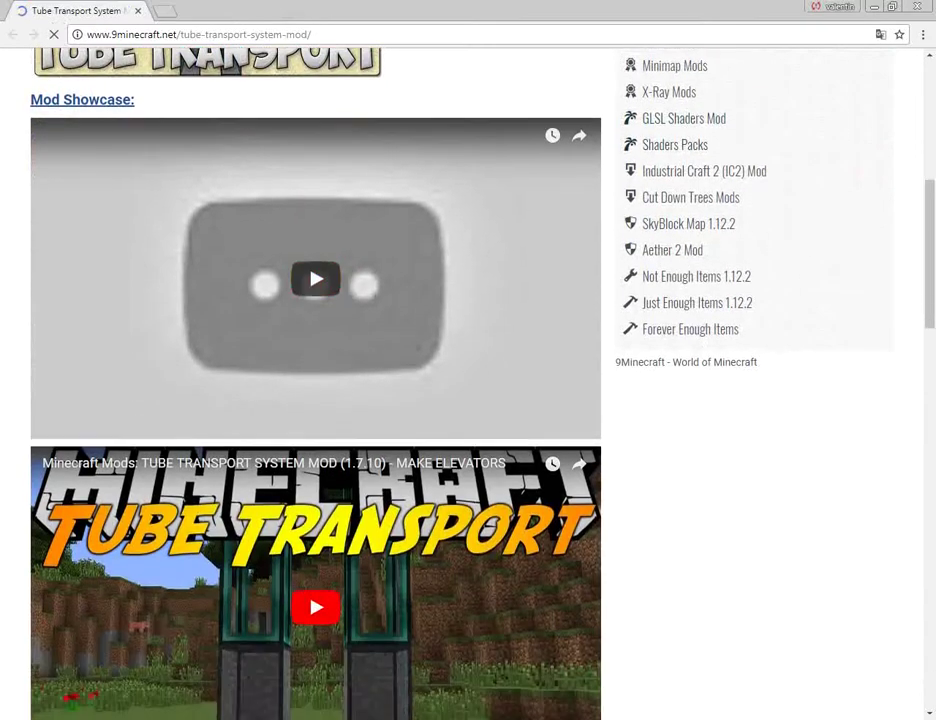
scroll(315, 400, down, 6)
scroll(315, 400, down, 4)
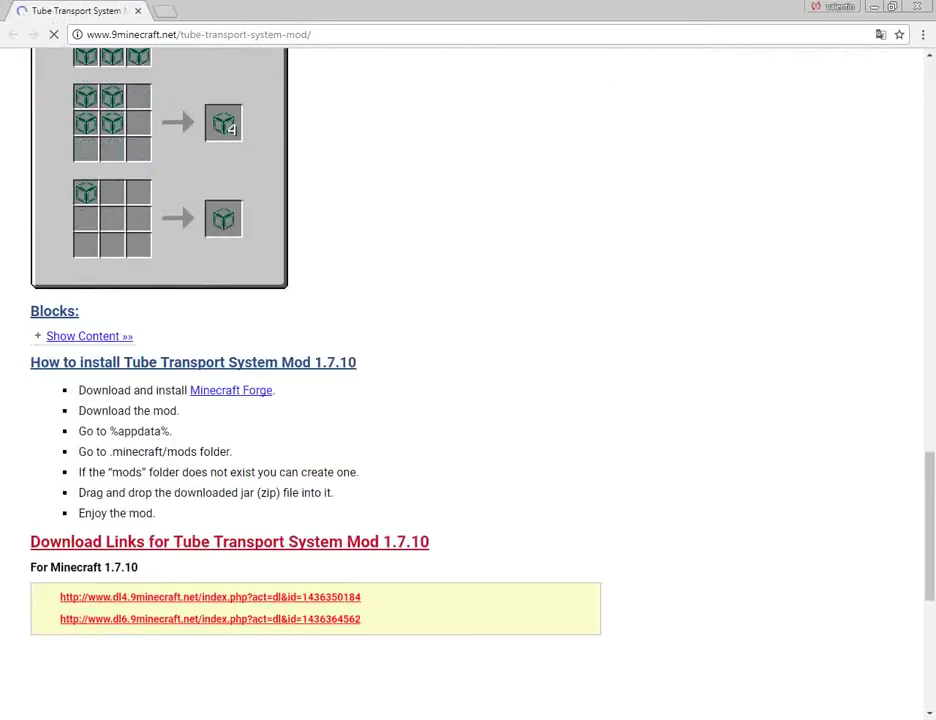
scroll(315, 400, up, 4)
scroll(315, 400, up, 6)
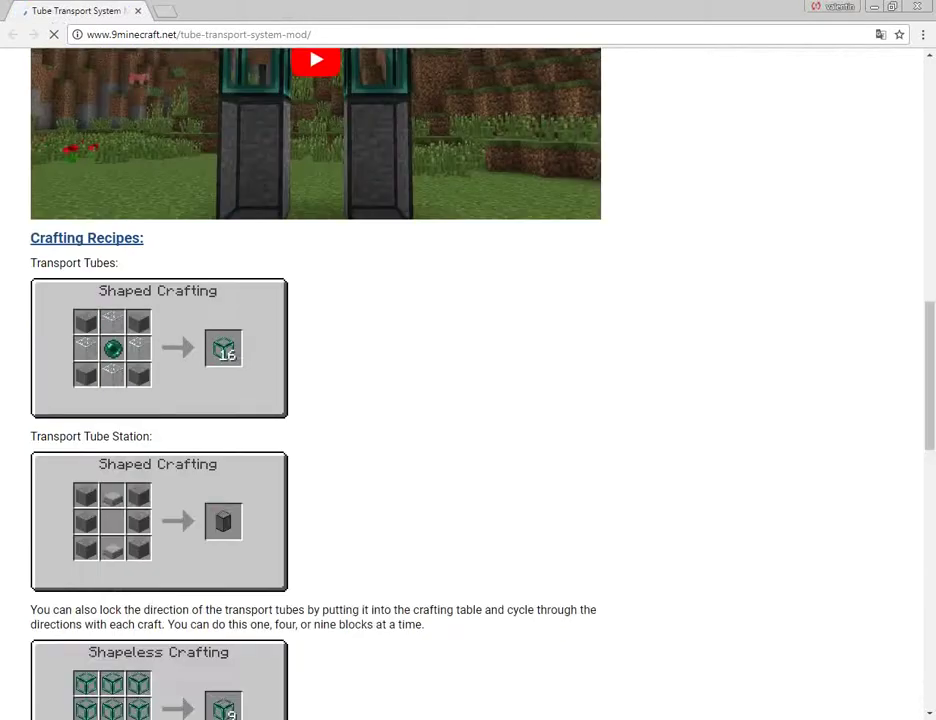
scroll(315, 400, down, 5)
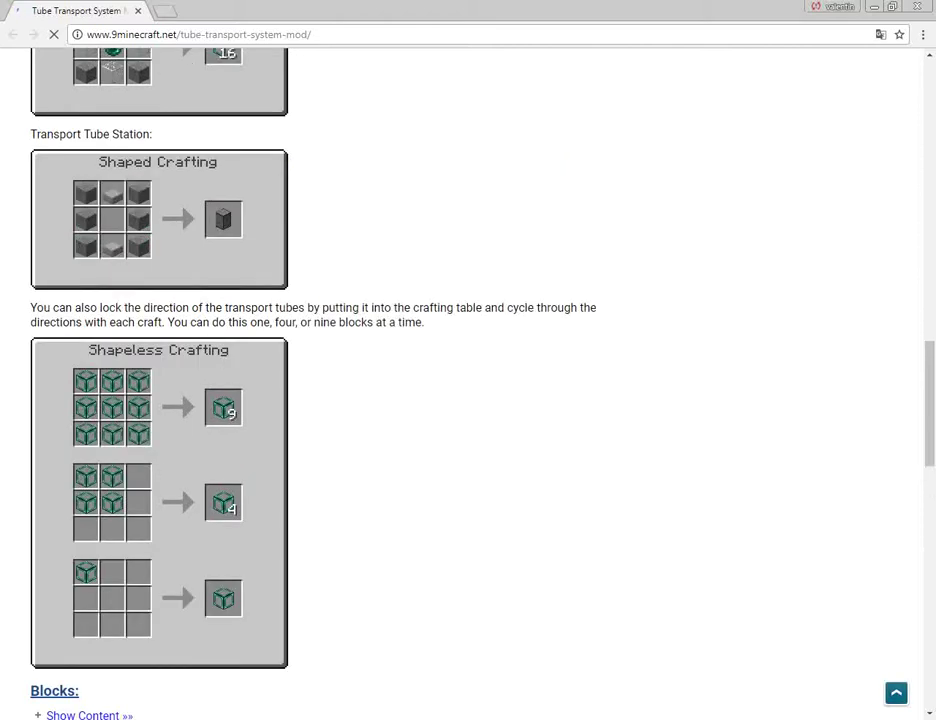
scroll(468, 380, down, 3)
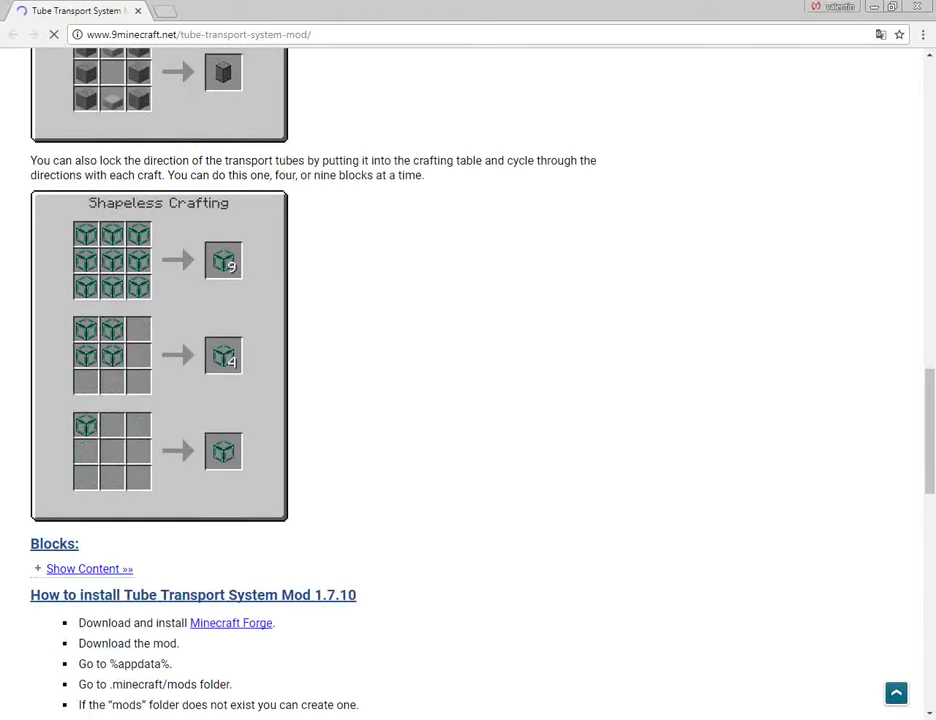
scroll(468, 380, down, 4)
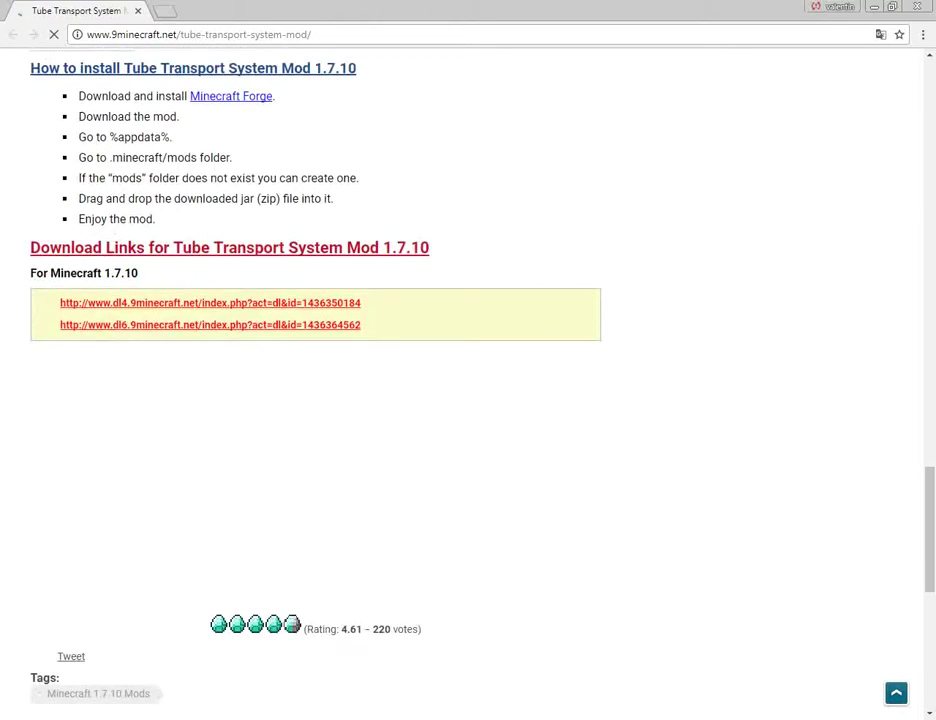
scroll(468, 380, down, 1)
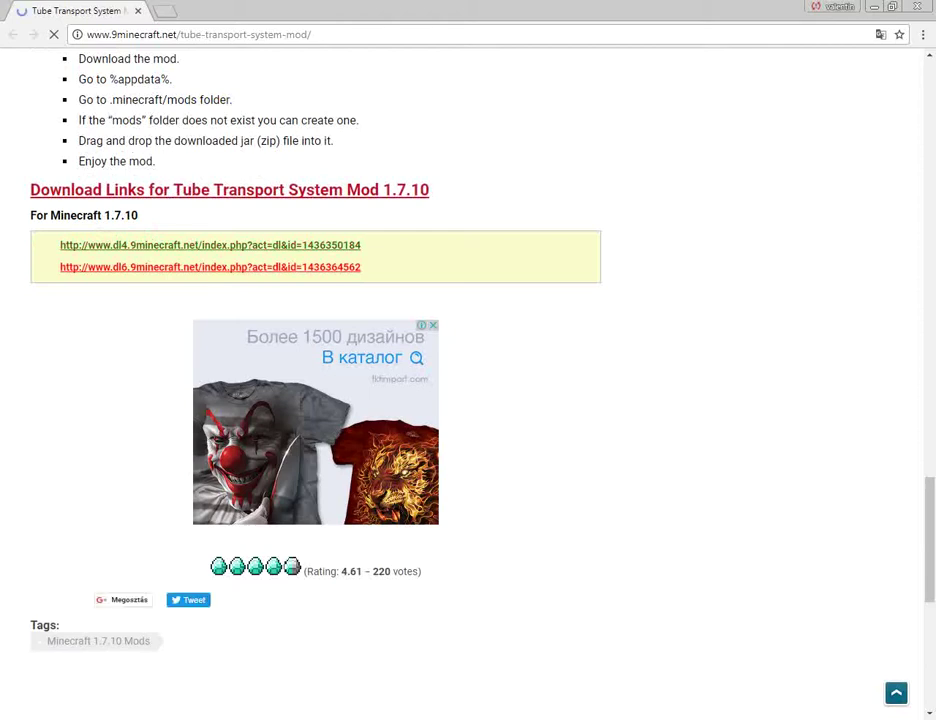
Download Tube-Transport-System-Mod-1.7.10.jar from the dl4.9minecraft.net link and keep the file despite the browser's safety prompt
right_click(86, 236)
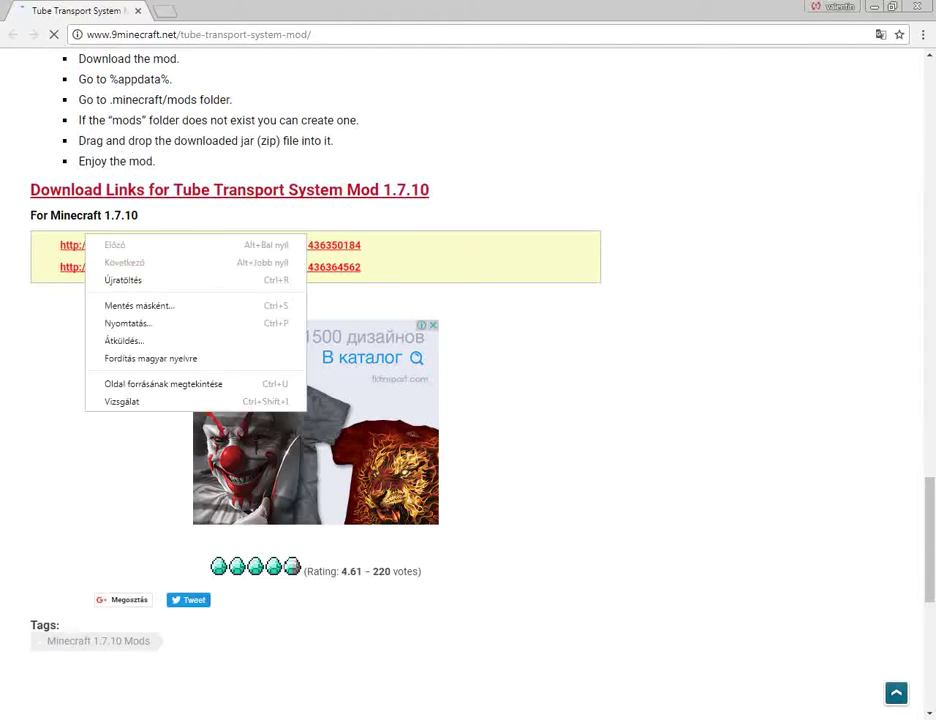
key(Escape)
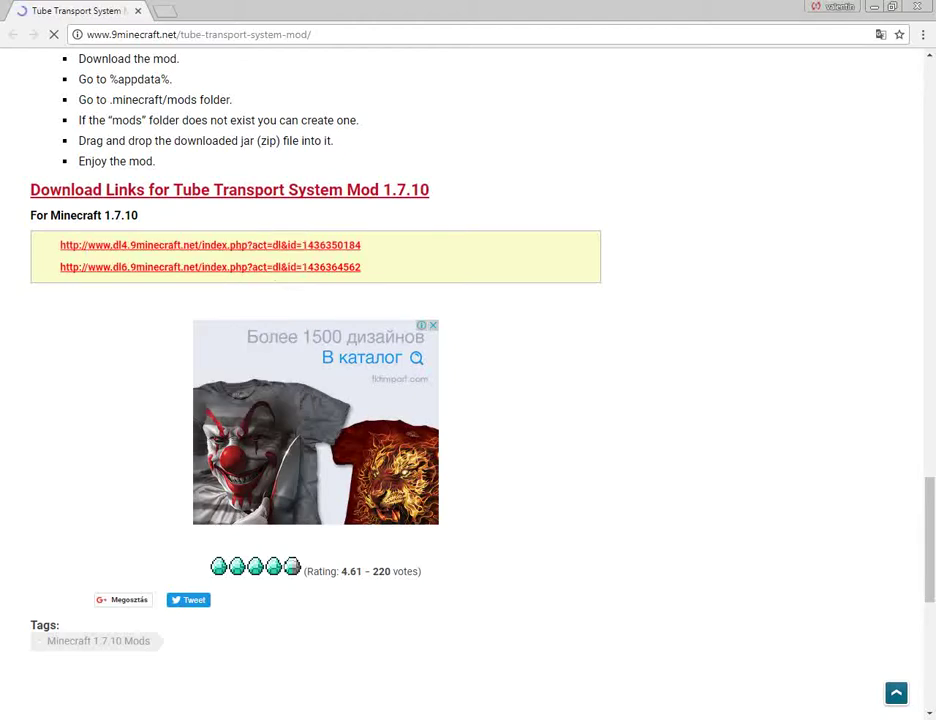
click(150, 245)
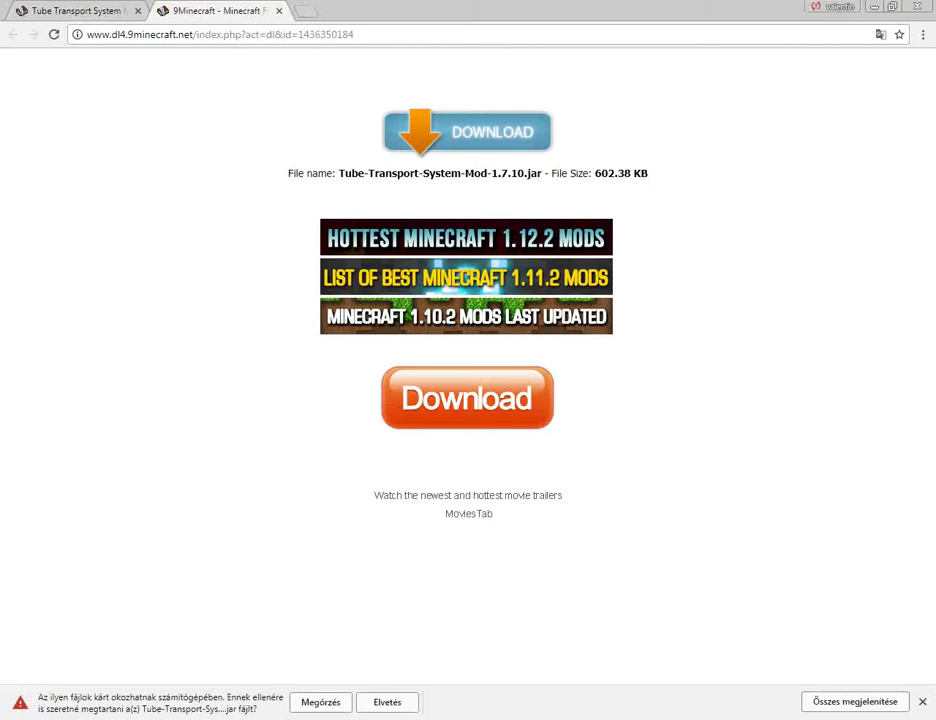
click(320, 702)
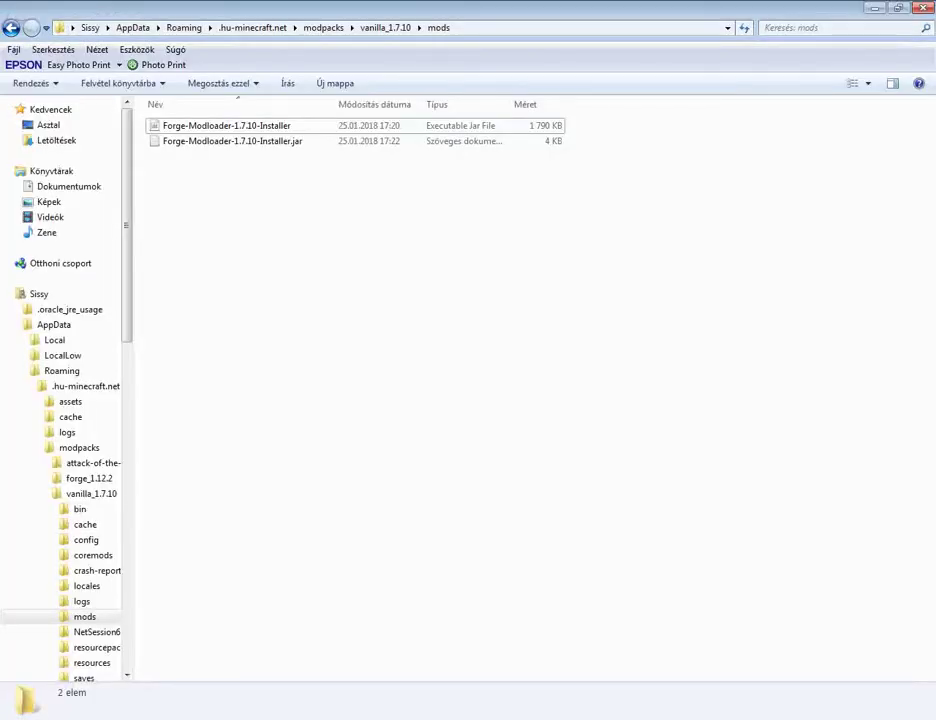
In Windows Explorer, paste the Tube-Transport-System-Mod-1.7.10 jar file into the vanilla_1.7.10 mods folder
key(ctrl+v)
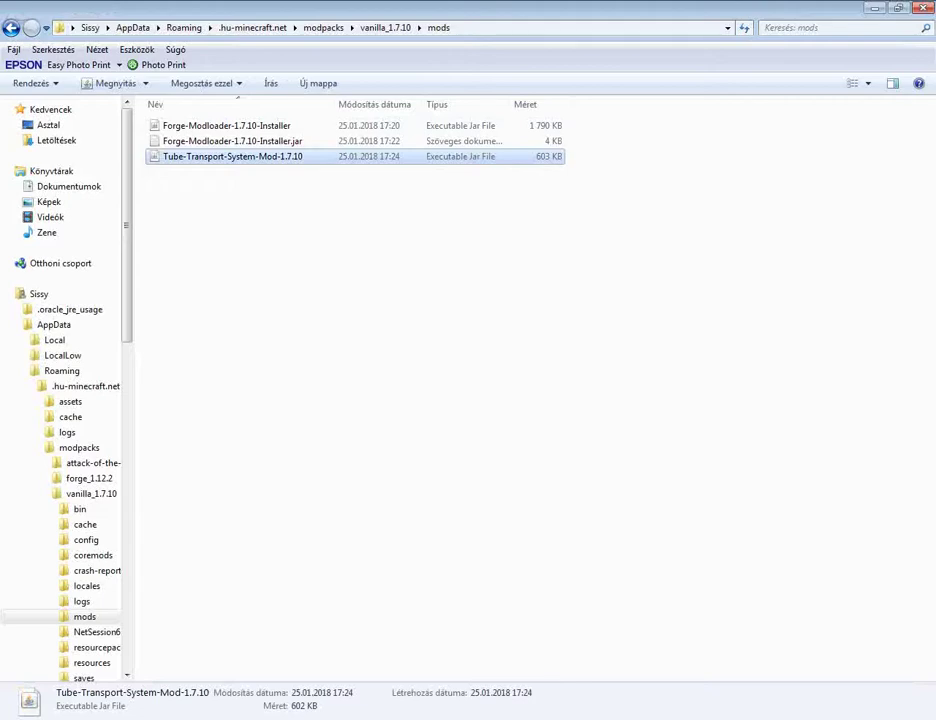
click(236, 340)
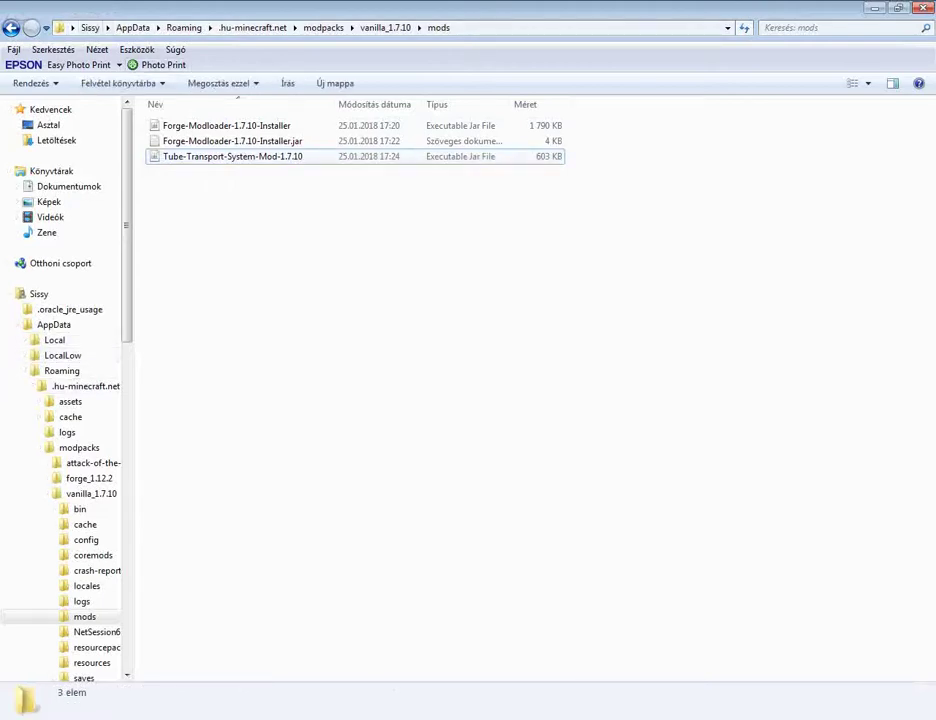
click(232, 156)
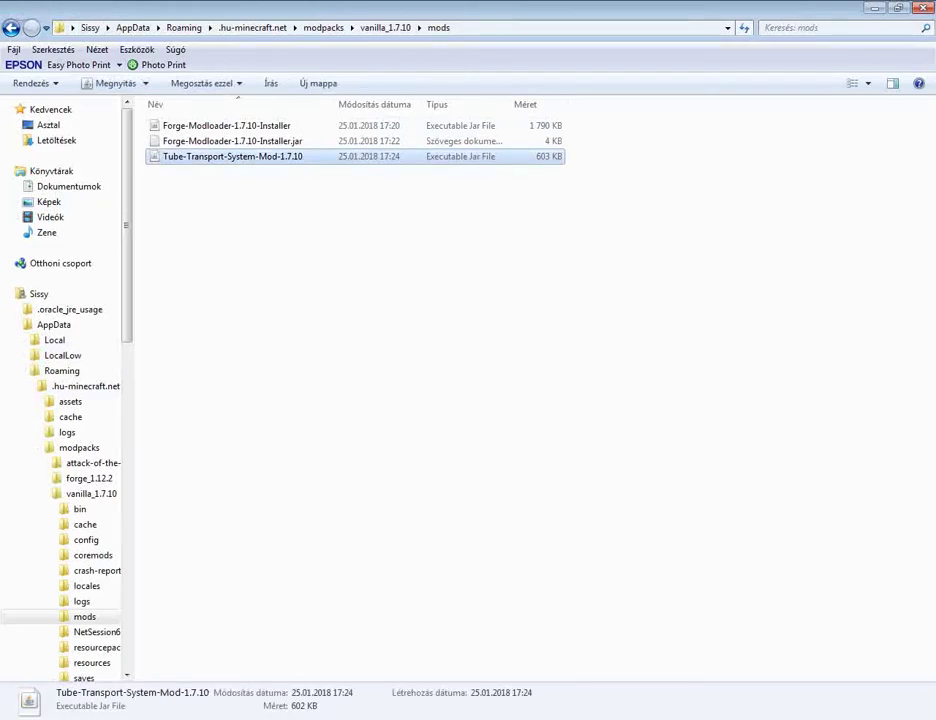
click(600, 300)
Close the mods folder window and the mod's download page, and minimize Chrome to reach the desktop
click(922, 7)
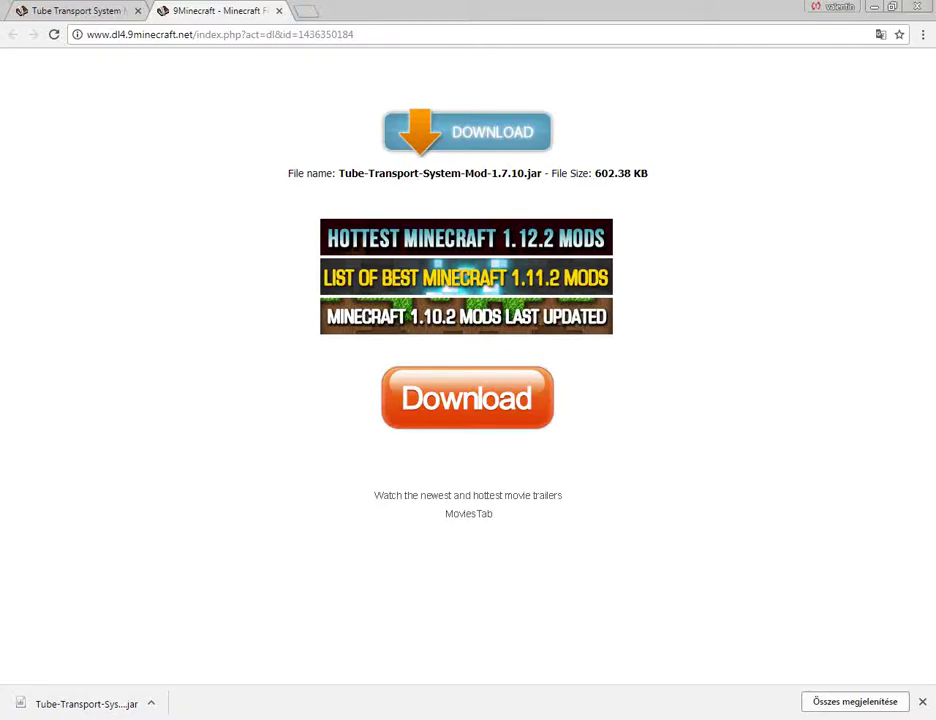
key(ctrl+w)
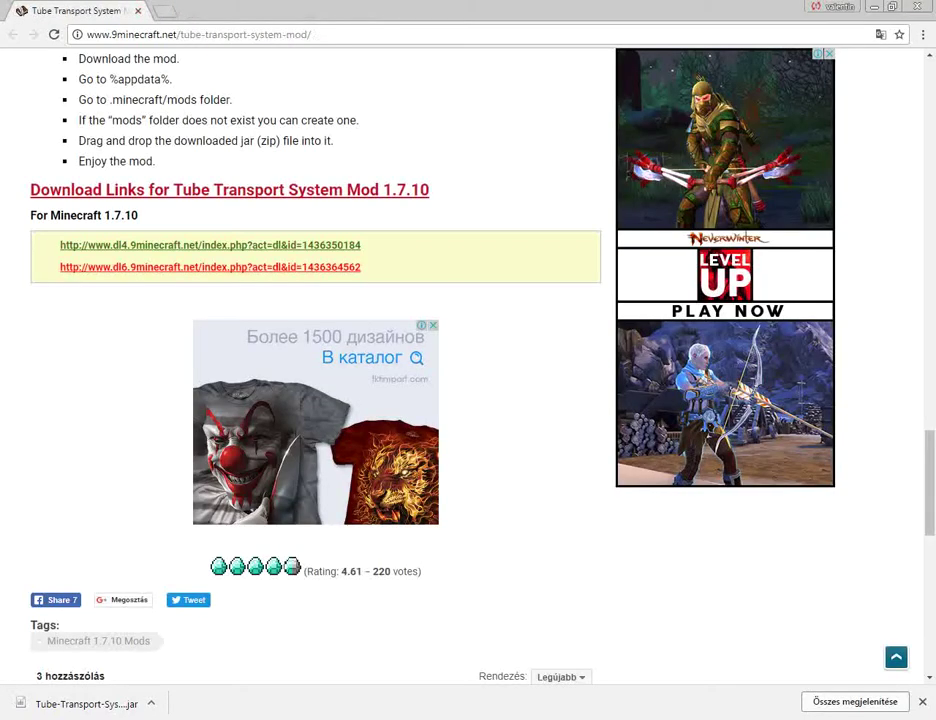
click(874, 7)
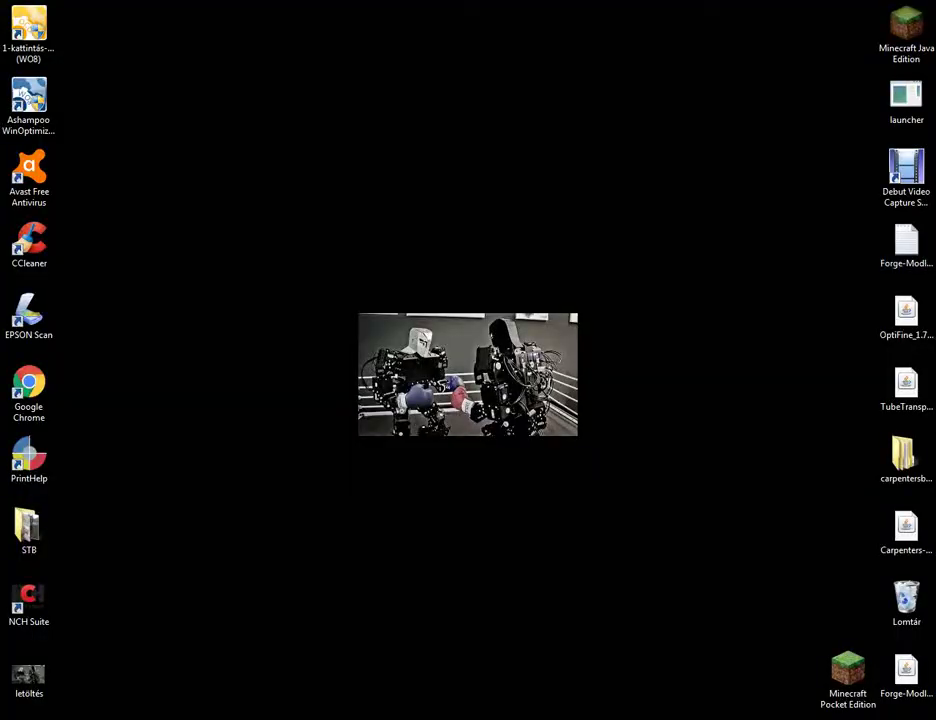
Open the launcher from the desktop, start Minecraft 1.7.10 and maximize the game window
click(906, 100)
double_click(906, 100)
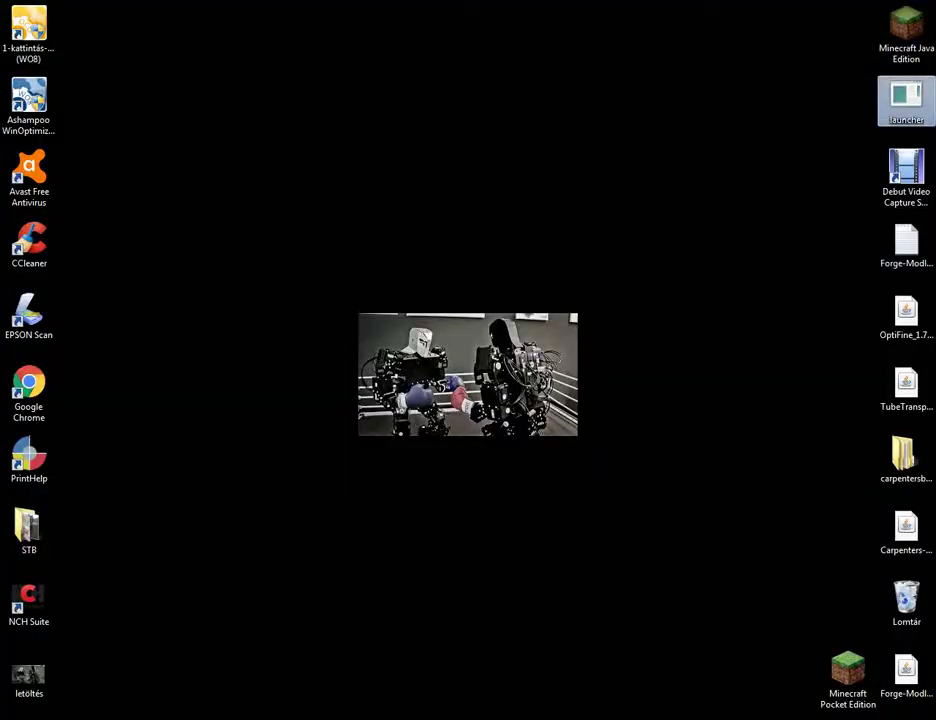
click(508, 376)
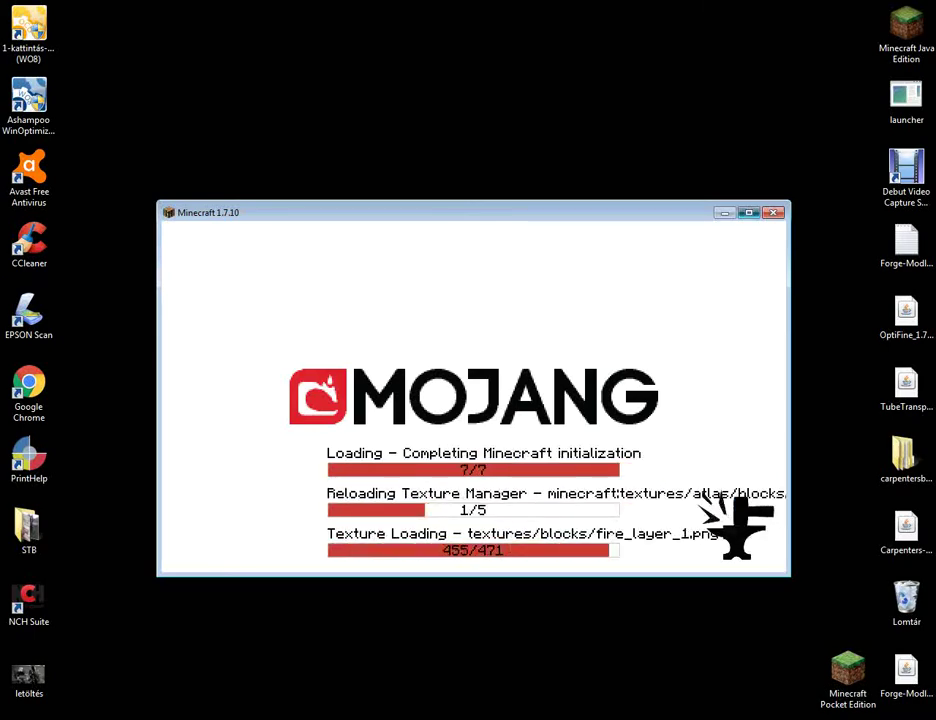
click(748, 212)
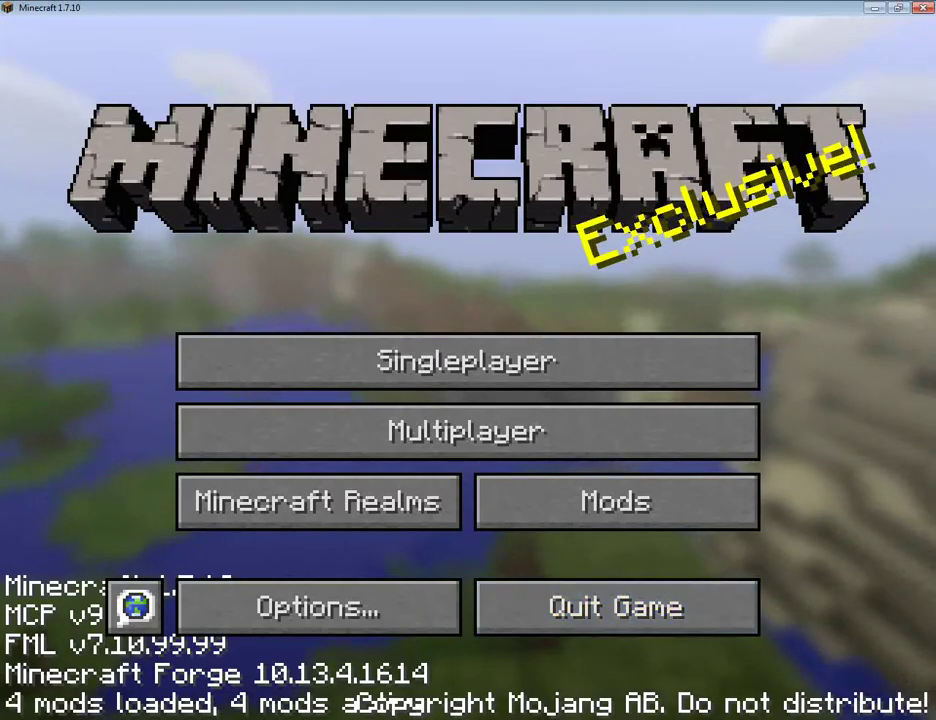
Check the game's mod list, viewing the details of Minecraft Coder Pack, Forge Mod Loader, Minecraft Forge and Tube Transport System
click(616, 501)
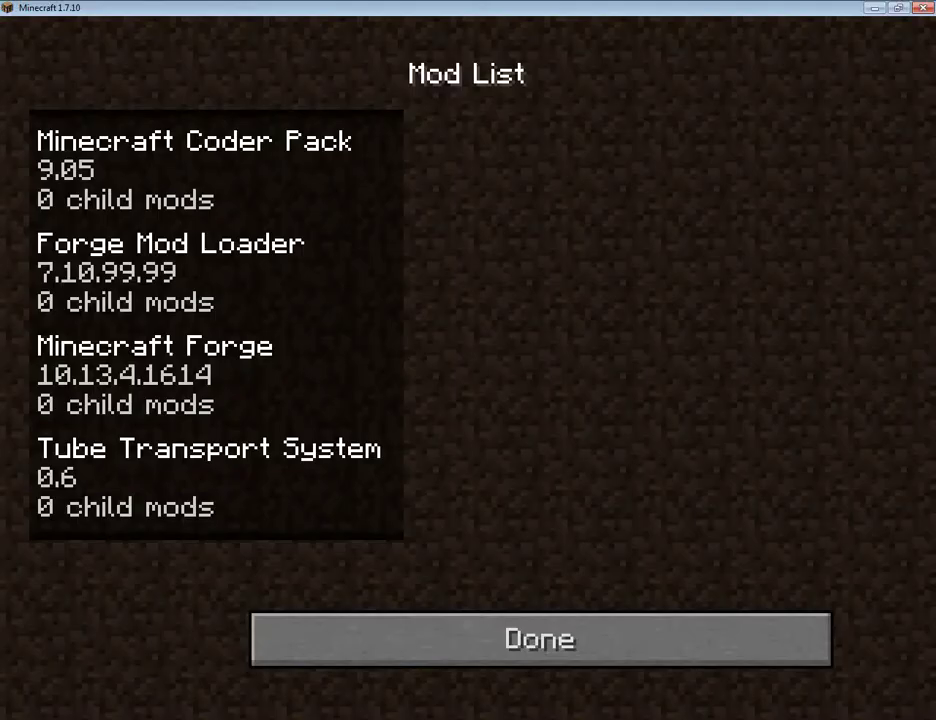
click(330, 630)
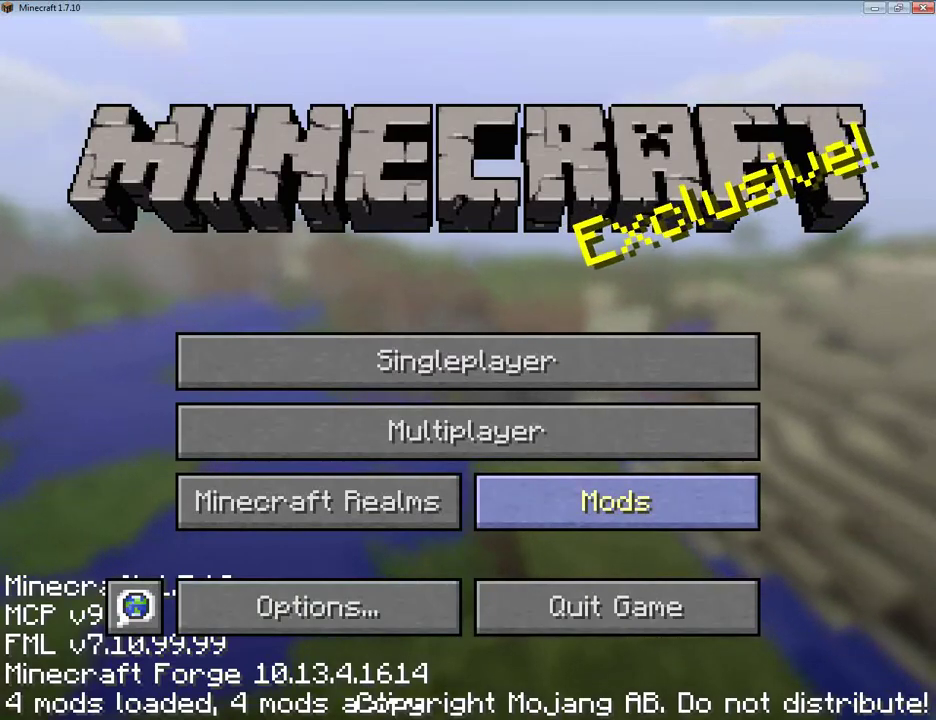
click(616, 501)
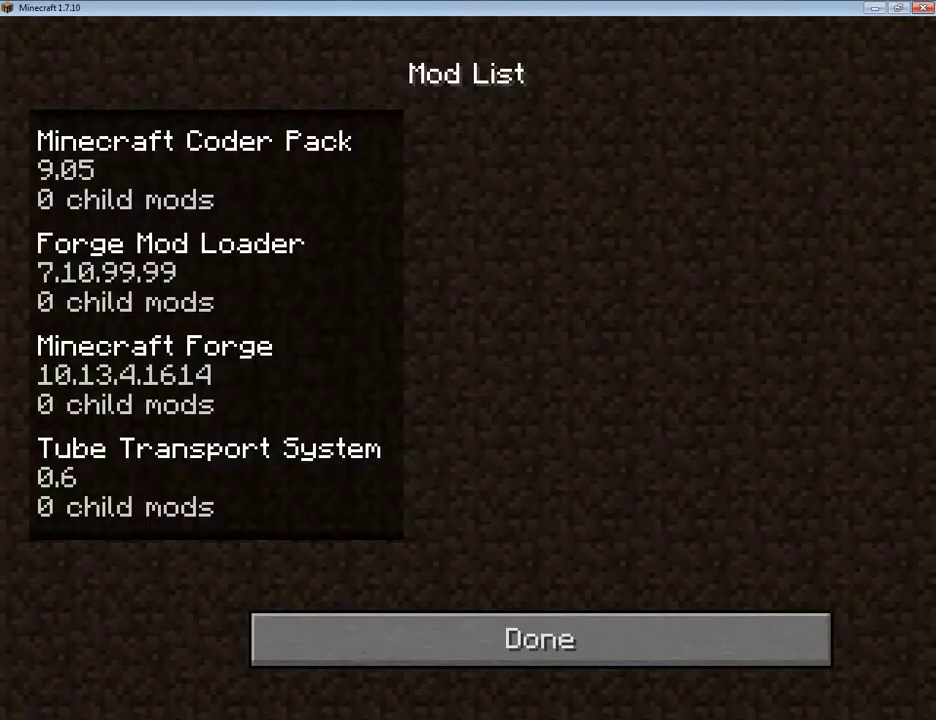
click(206, 170)
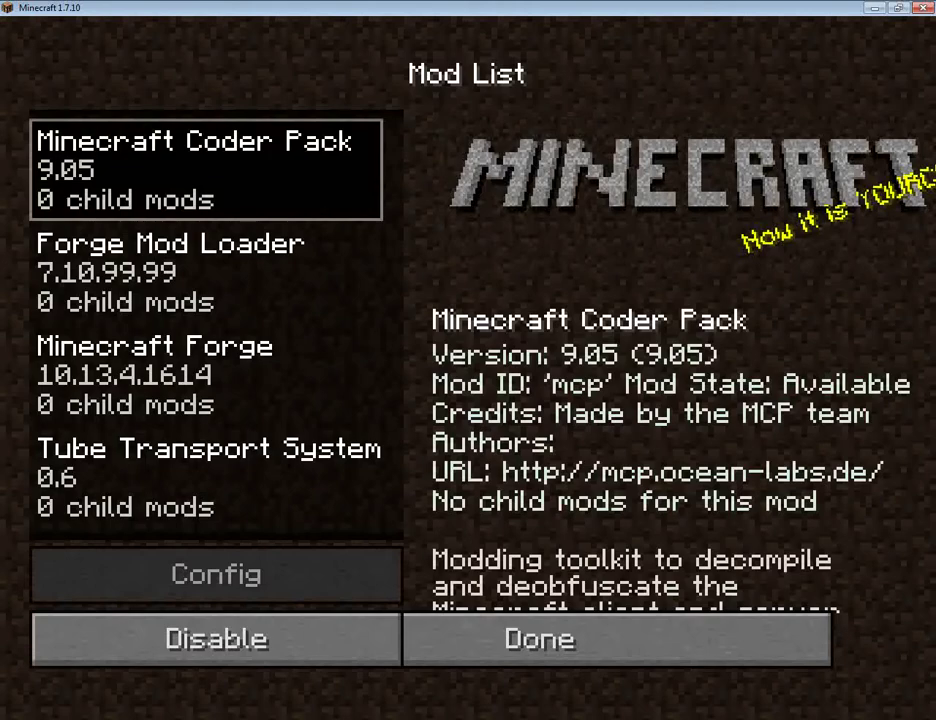
click(206, 272)
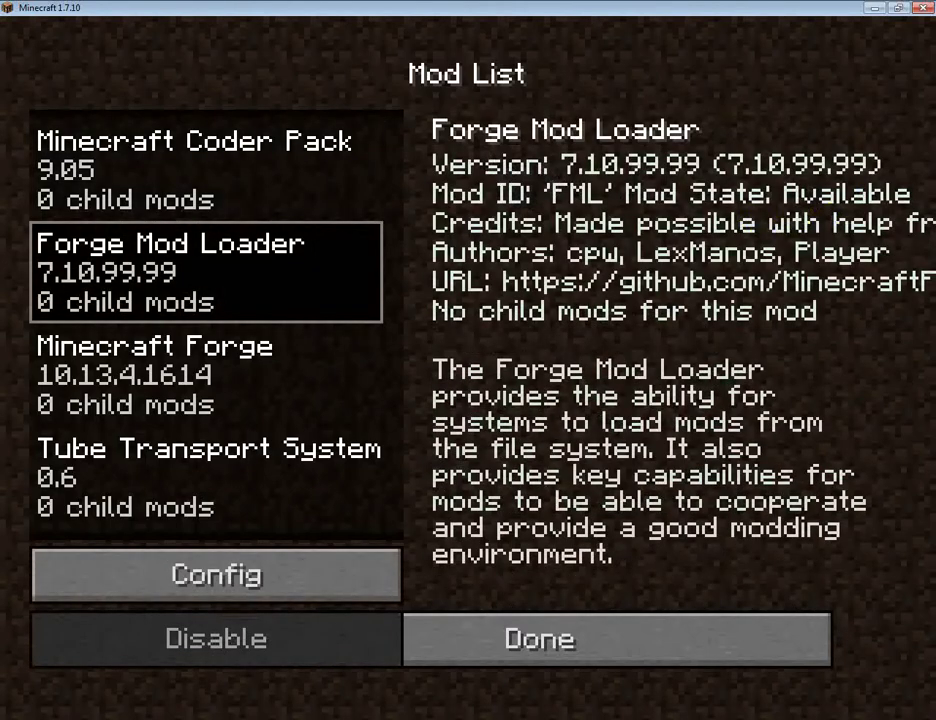
click(206, 374)
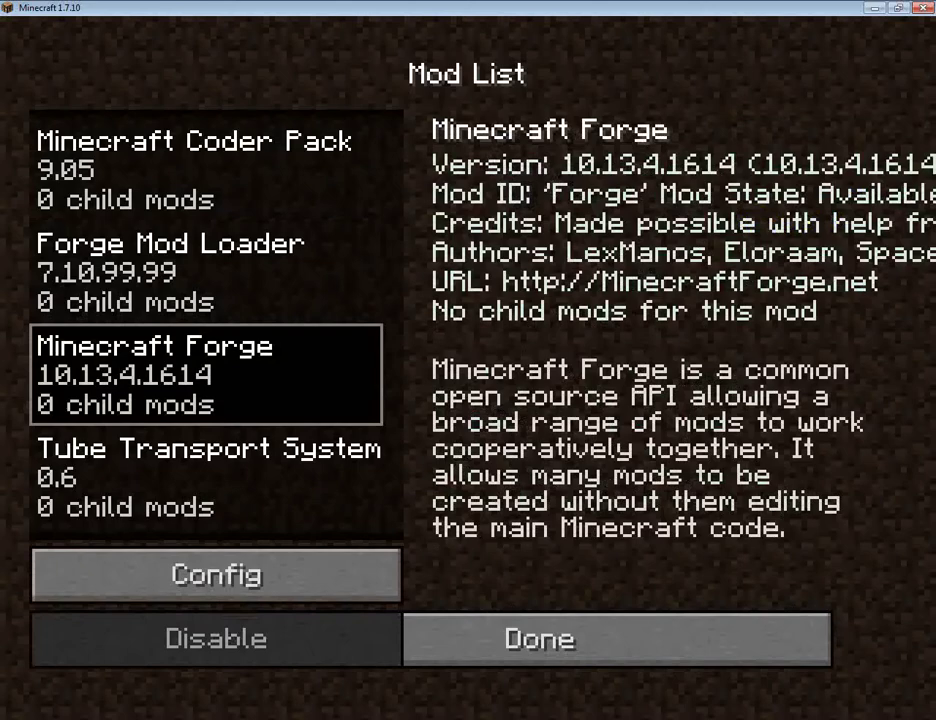
click(206, 477)
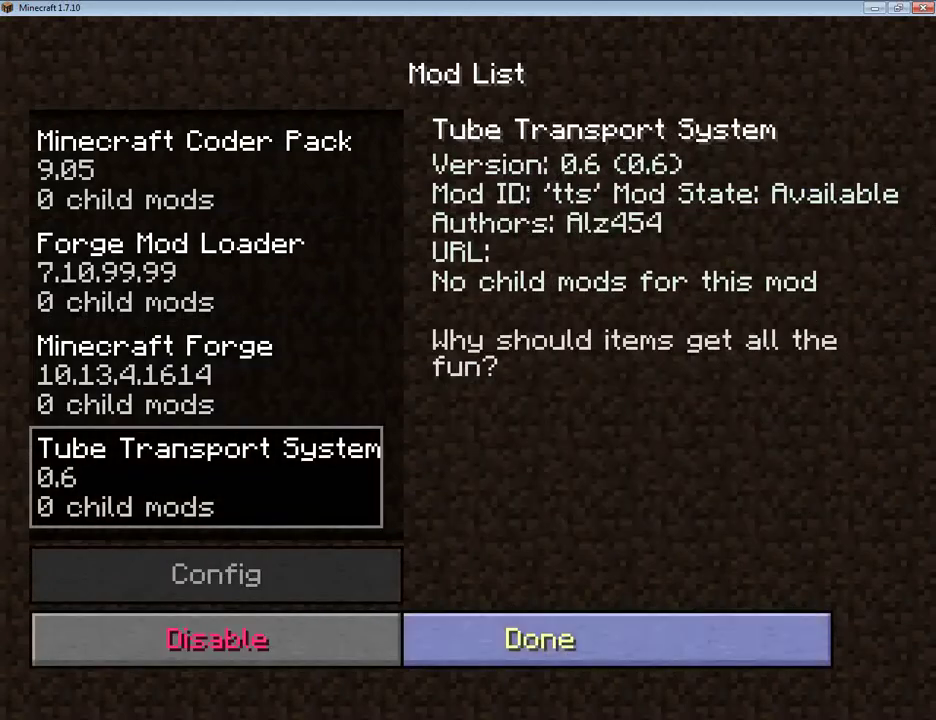
click(540, 640)
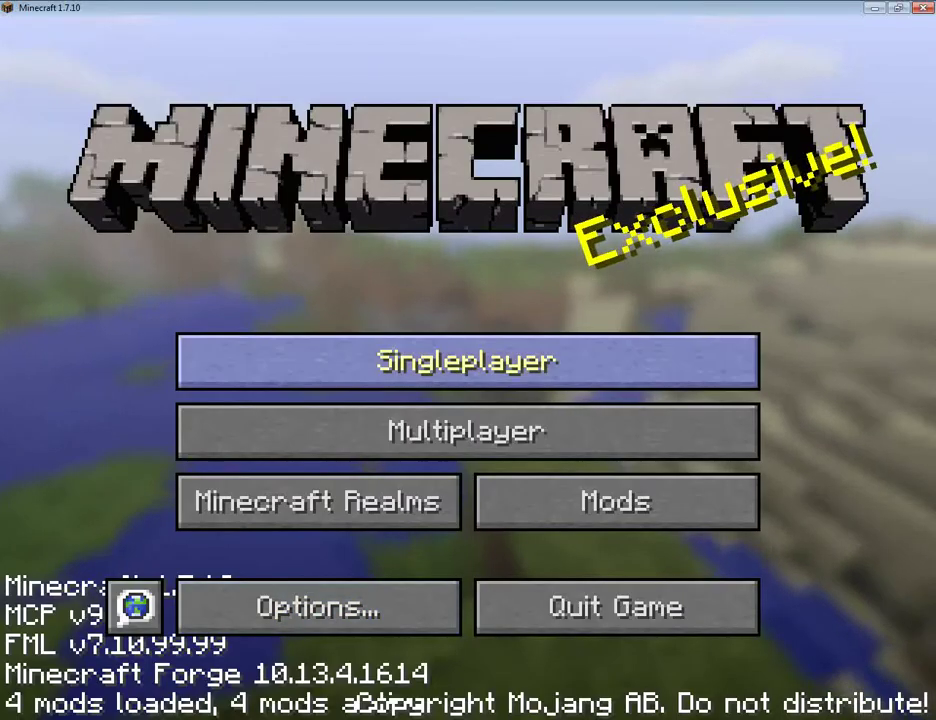
Load the existing singleplayer world and agree to continue with the missing CarpentersBlocks blocks and items removed
click(468, 359)
double_click(468, 330)
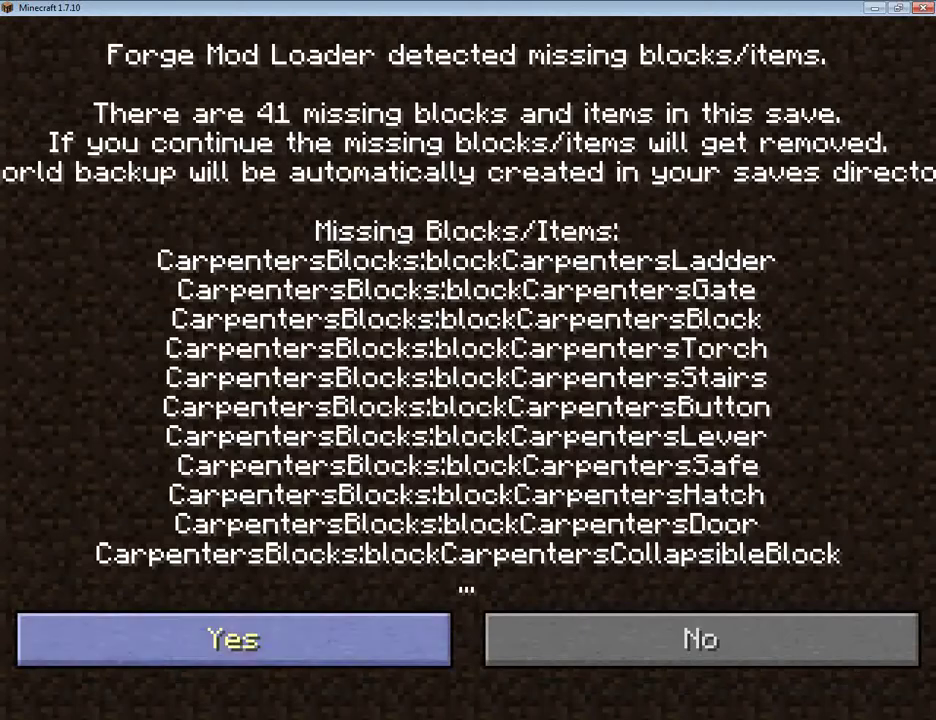
click(234, 640)
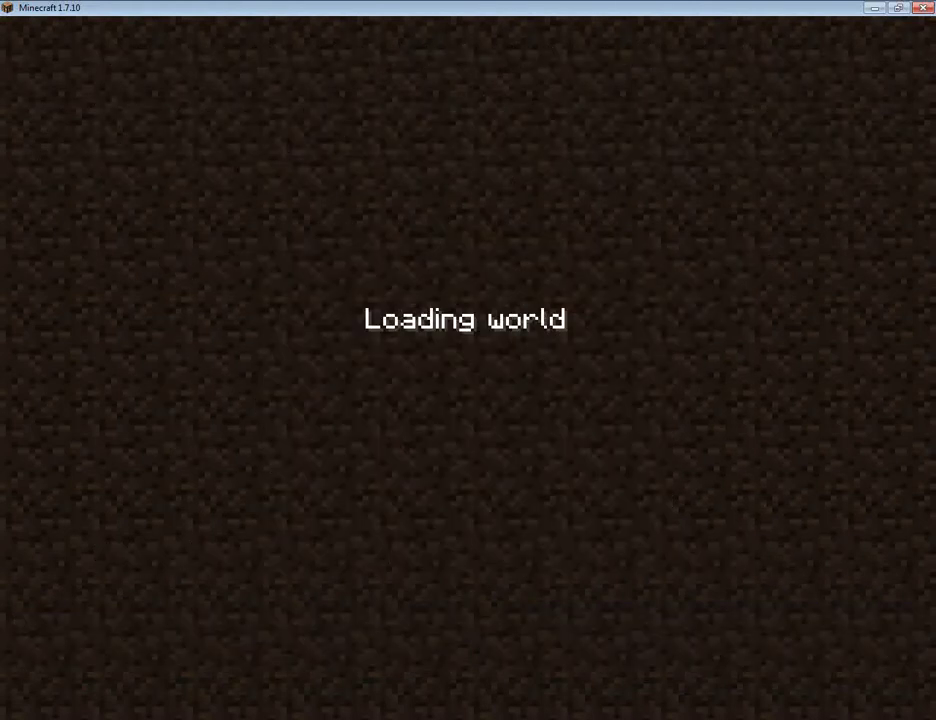